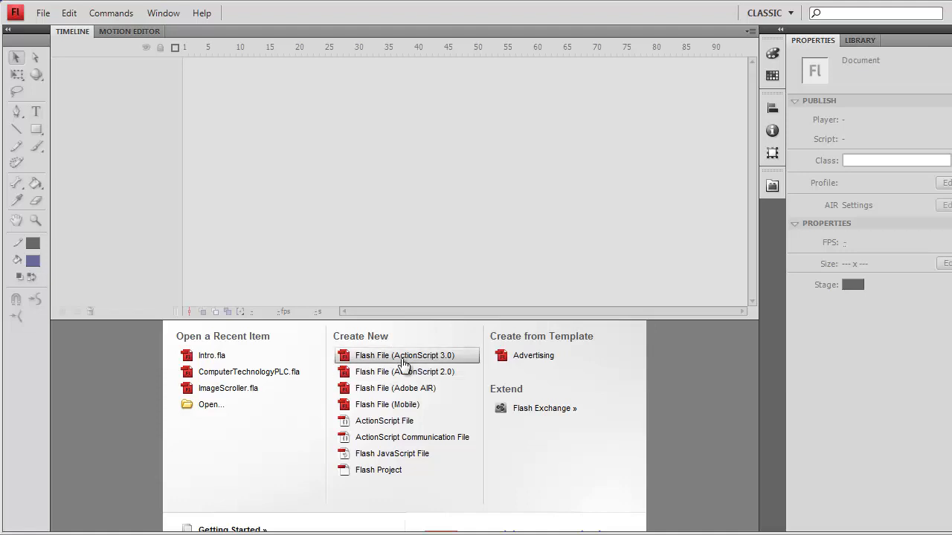
- Create a new Flash File (ActionScript 3.0) and shrink the timeline area so the whole stage fits in view
left_click(403, 361)
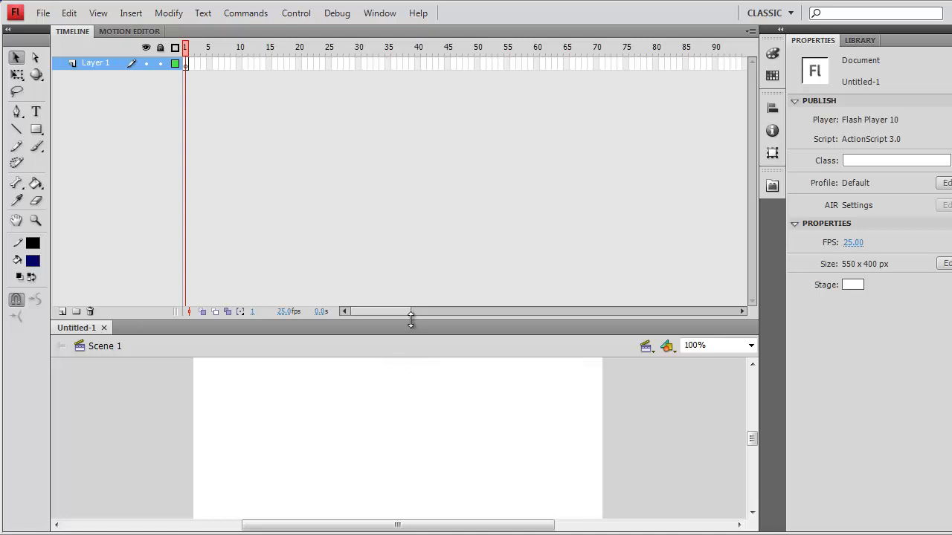
left_click_drag(410, 320, 417, 171)
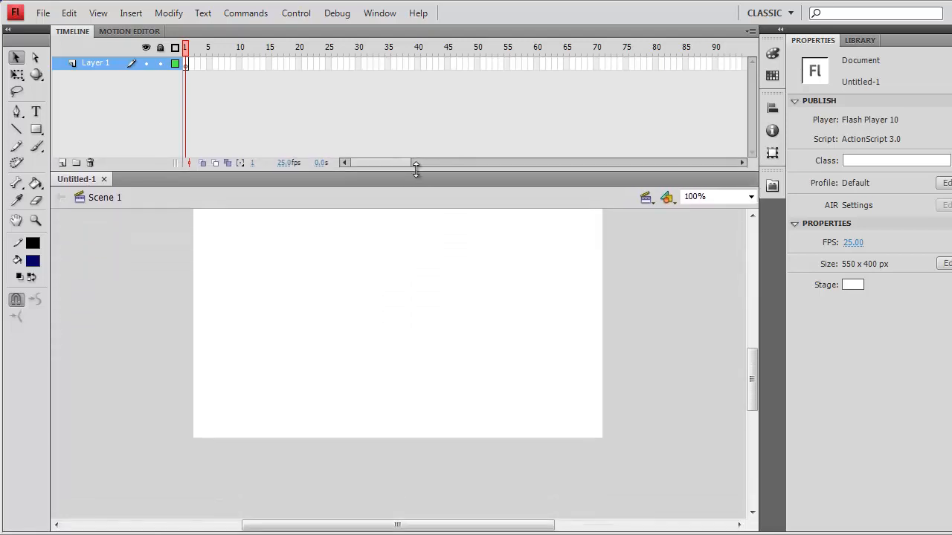
mouse_move(752, 375)
left_mouse_down()
mouse_move(753, 346)
mouse_move(753, 361)
left_mouse_up()
left_click_drag(533, 170, 423, 142)
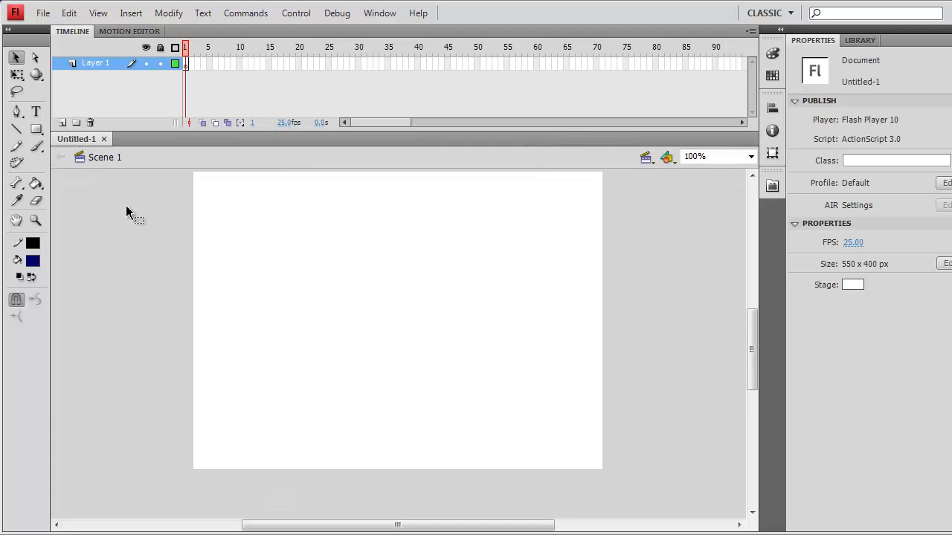
left_click_drag(753, 349, 752, 344)
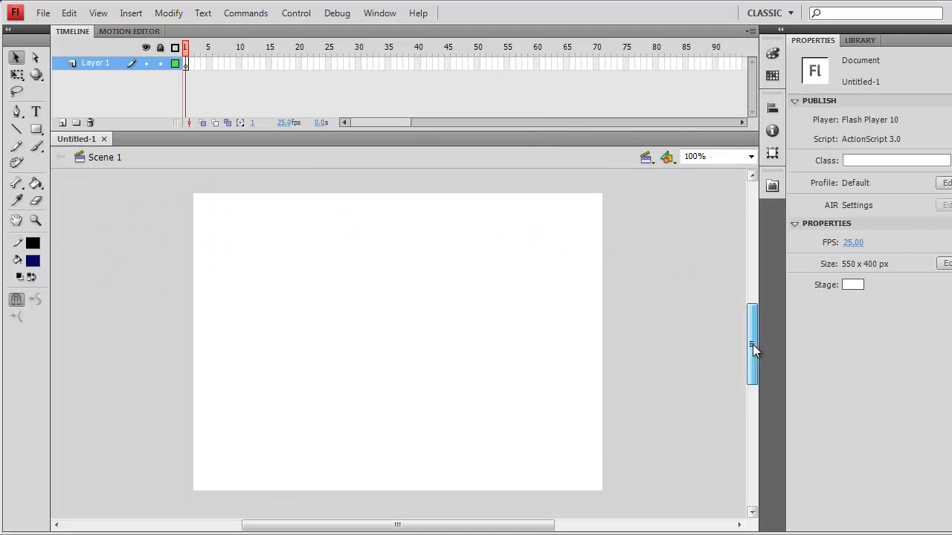
- Check which workspace layout is active, leaving the selection as it is
left_click(379, 13)
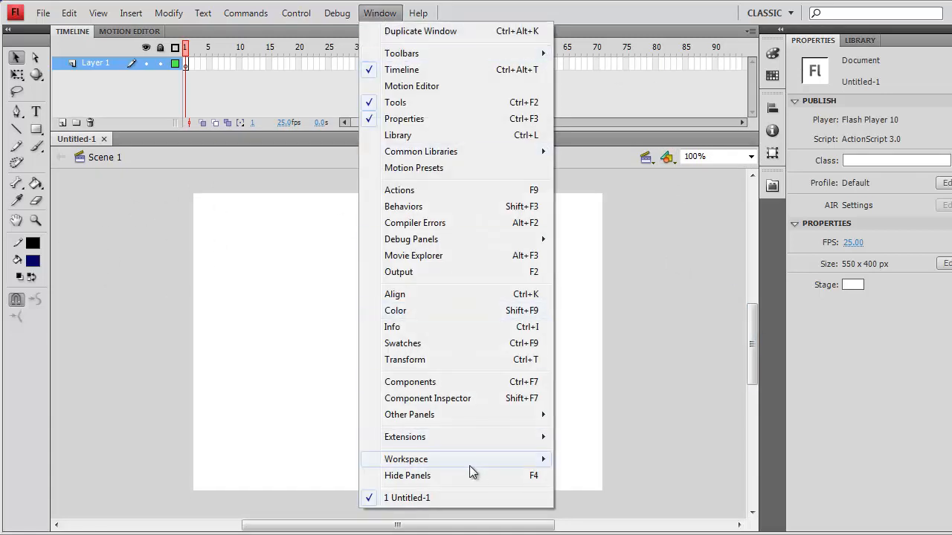
mouse_move(468, 464)
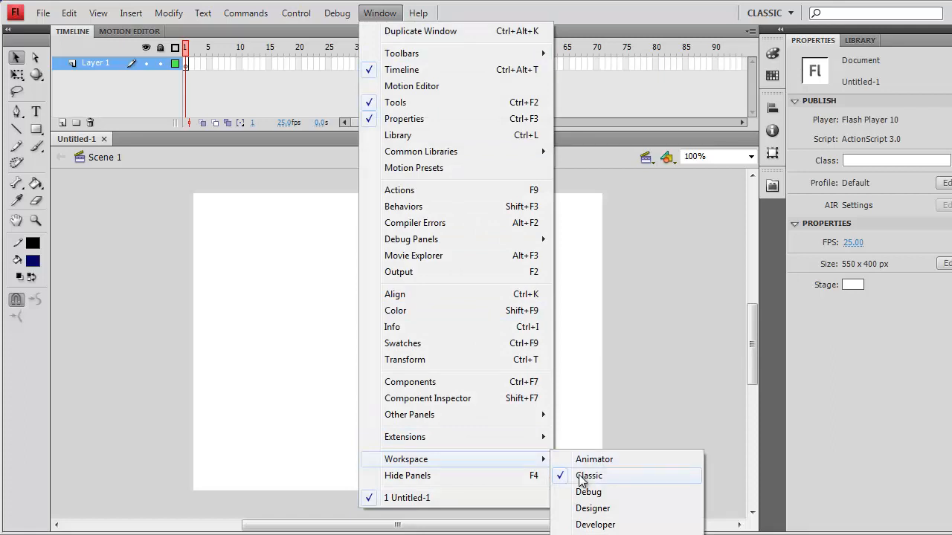
left_click(162, 227)
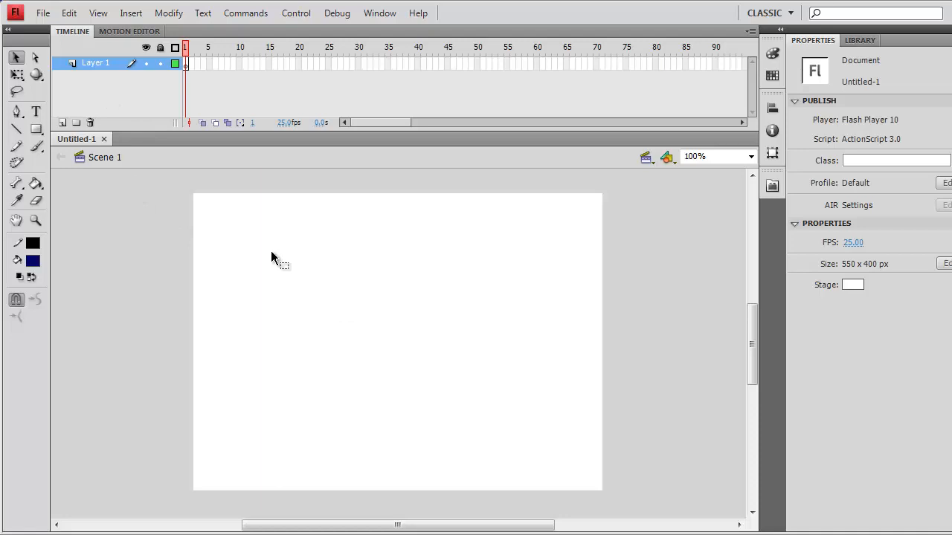
- Add a second layer to the timeline and rename Layer 1 as background
left_click(62, 122)
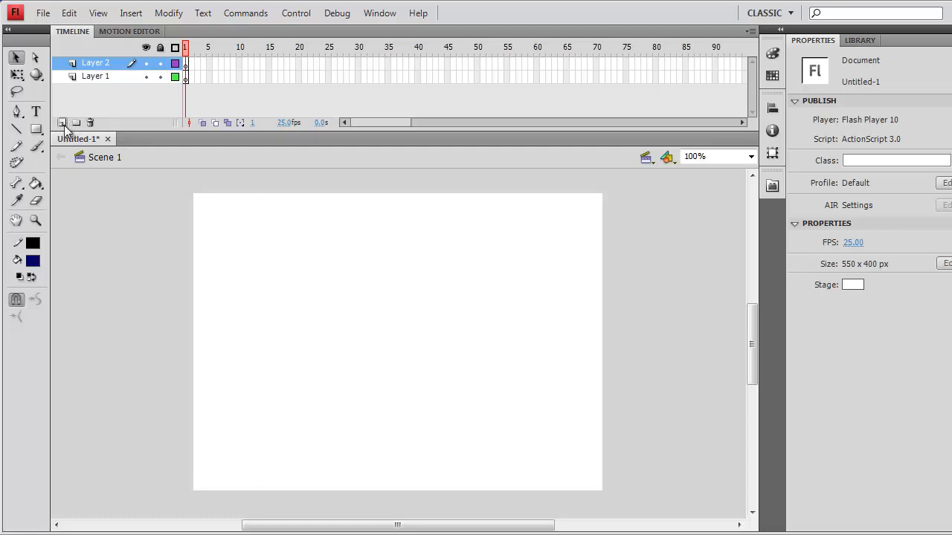
double_click(109, 77)
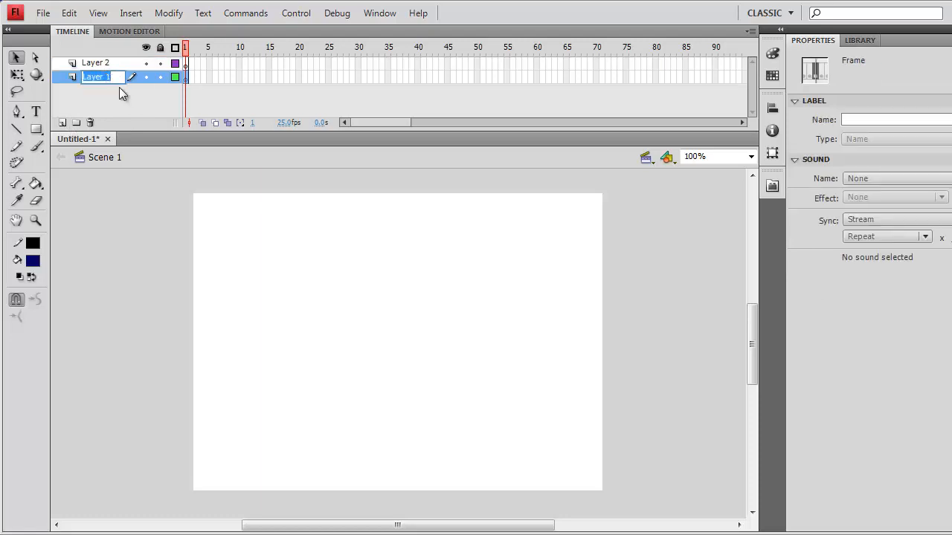
type("background")
left_click(106, 193)
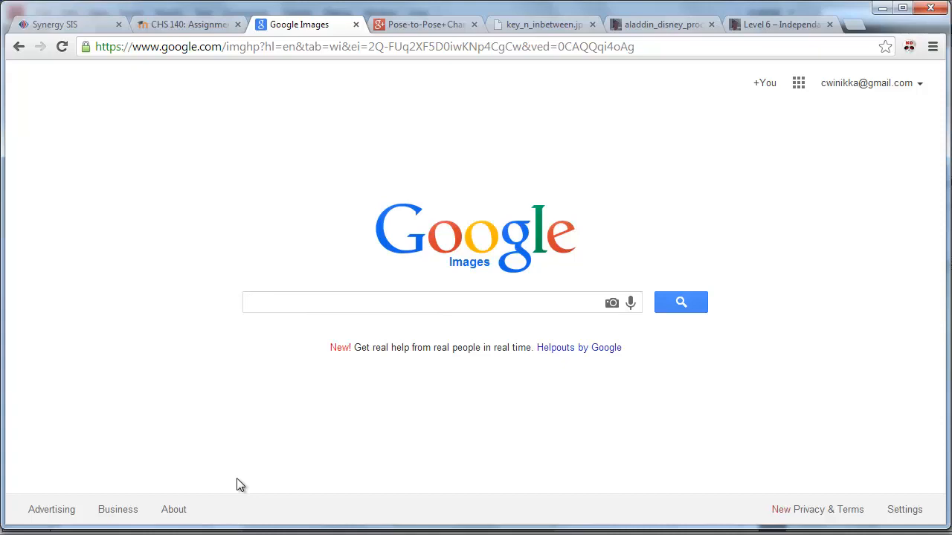
- Switch to the browser, search Google Images for "sky" and open the first result, the WindSim sky texture, at full size
type("y")
key("Return")
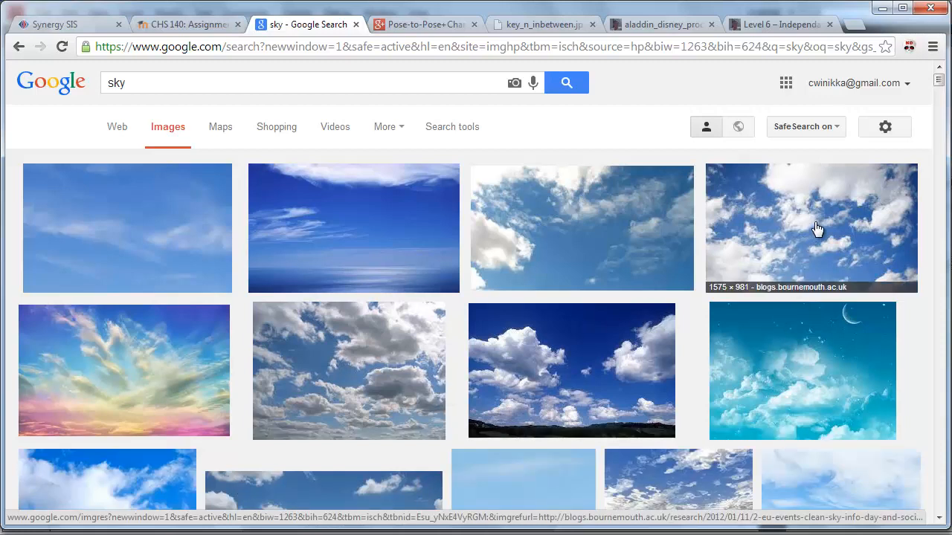
left_click(142, 231)
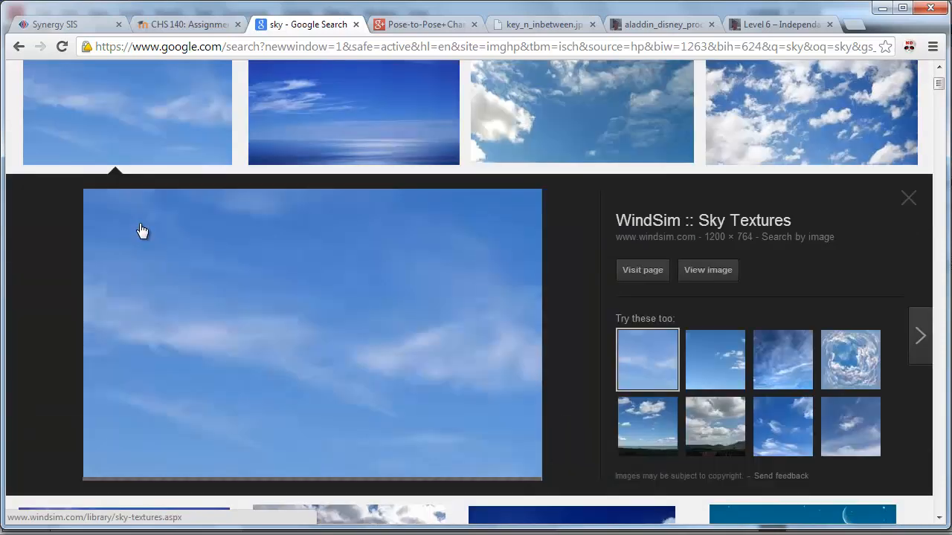
left_click(719, 269)
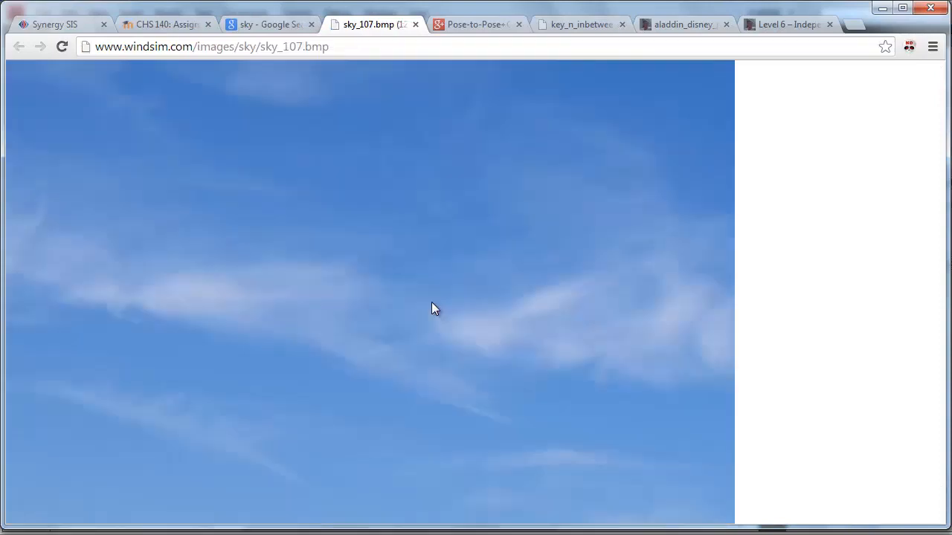
- Copy the WindSim sky image and paste it onto the background layer in Flash
right_click(431, 302)
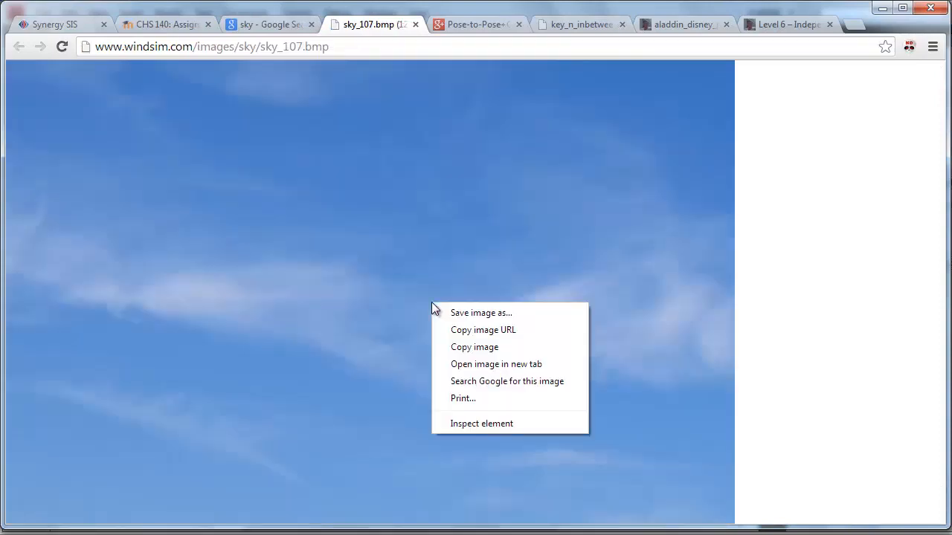
left_click(469, 349)
key("alt+Tab")
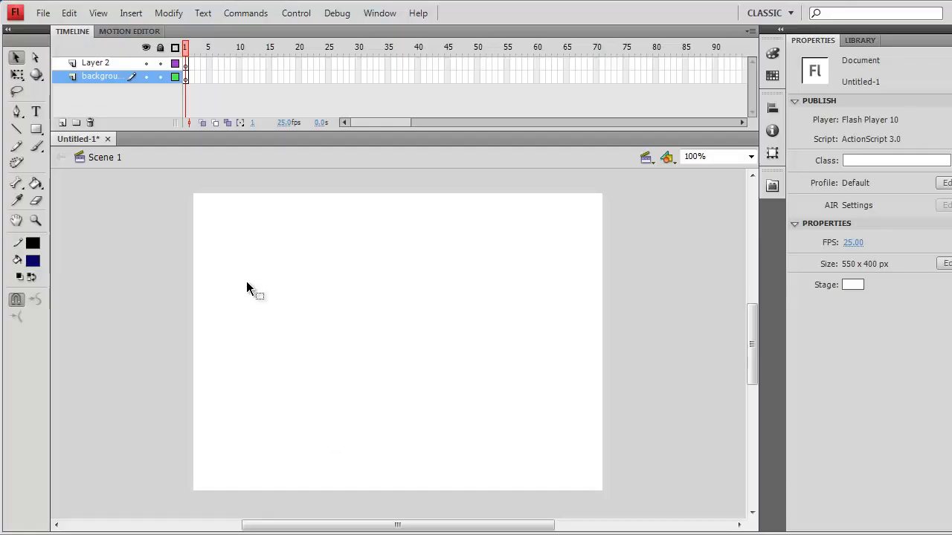
right_click(246, 281)
left_click(282, 325)
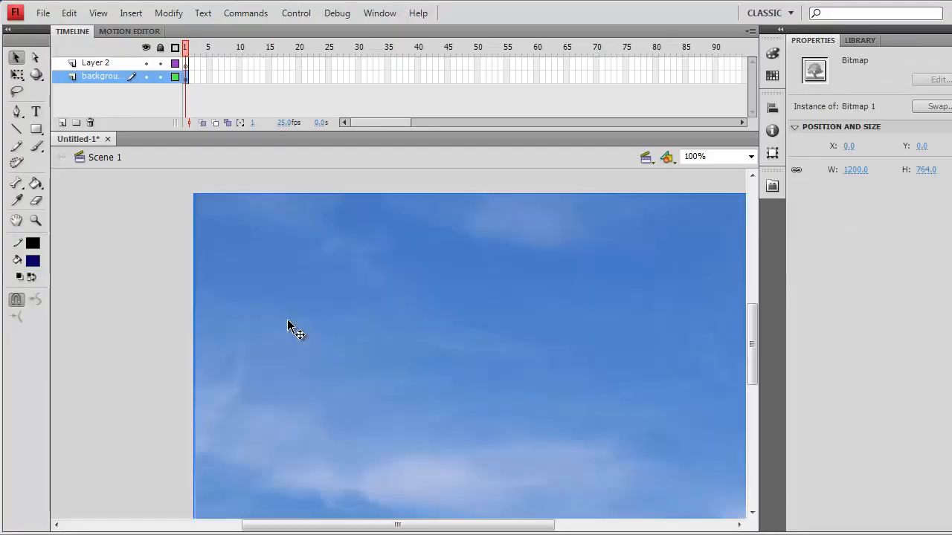
- Reposition the oversized sky bitmap to compare it with the stage, ending at about X -46, Y 306, and delete it
scroll(276, 416, "down", 5)
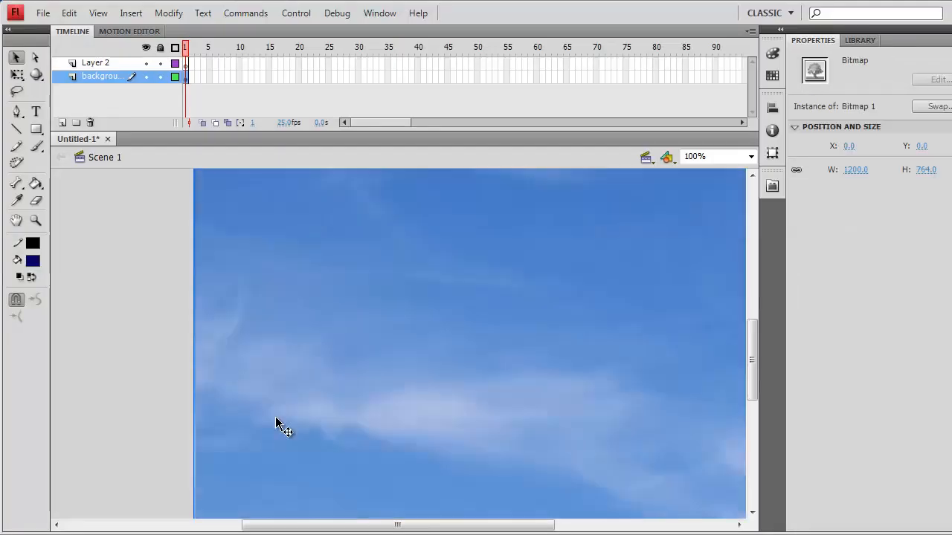
left_click_drag(276, 387, 346, 384)
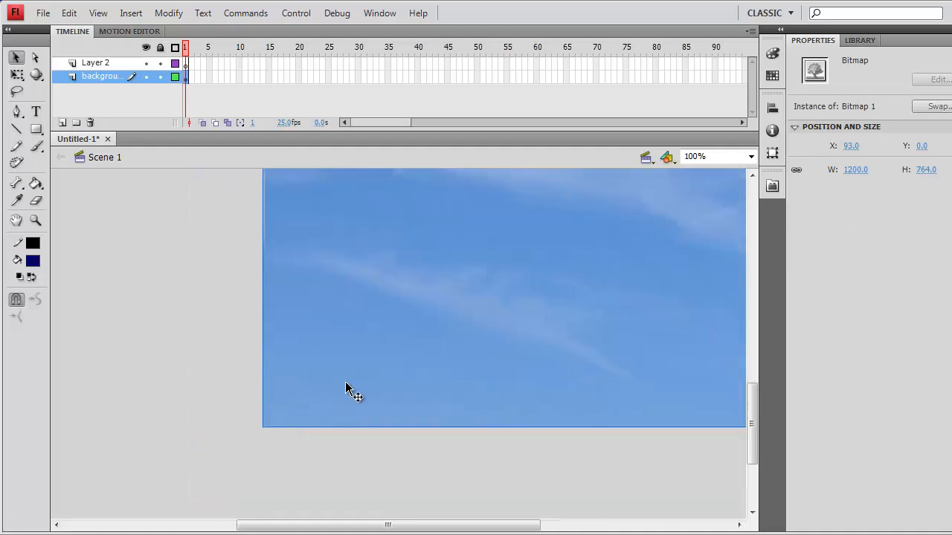
scroll(192, 379, "up", 5)
scroll(345, 455, "down", 2)
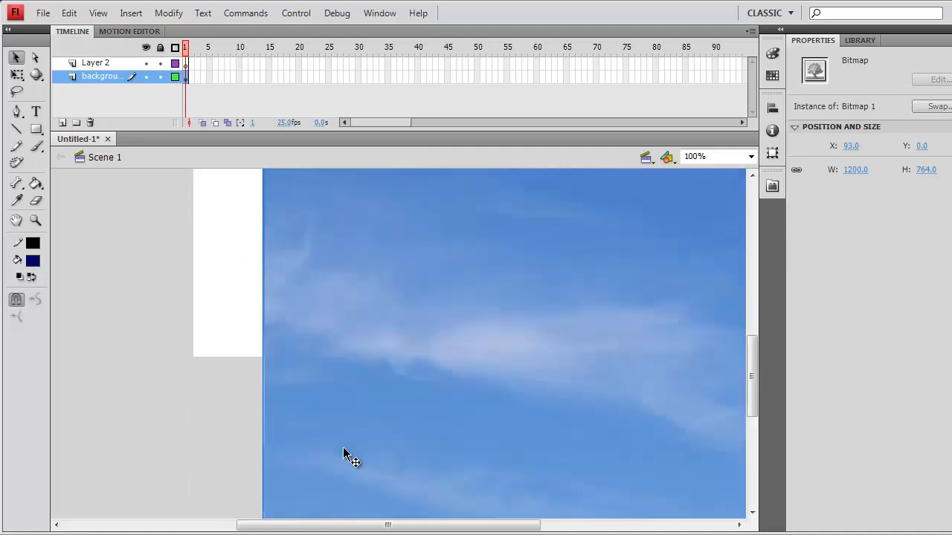
scroll(346, 457, "down", 1)
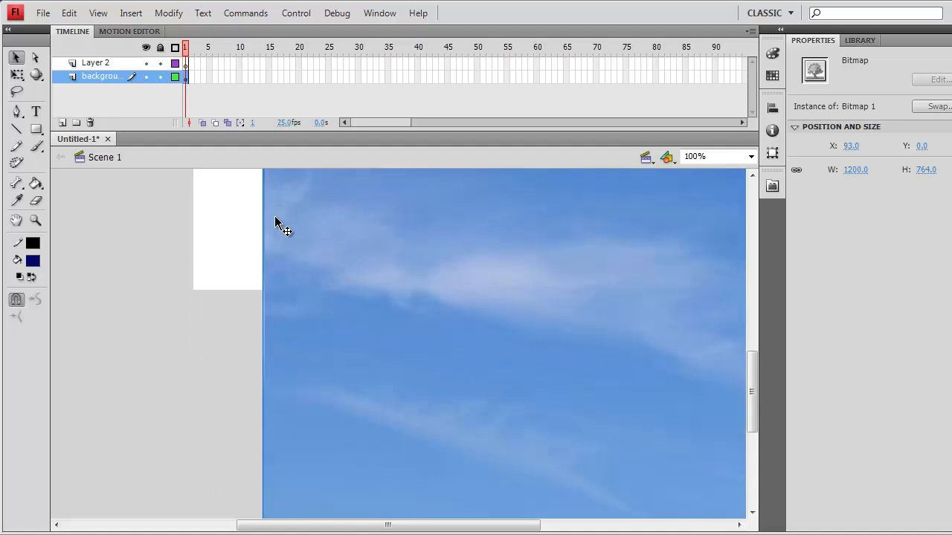
left_click(234, 218)
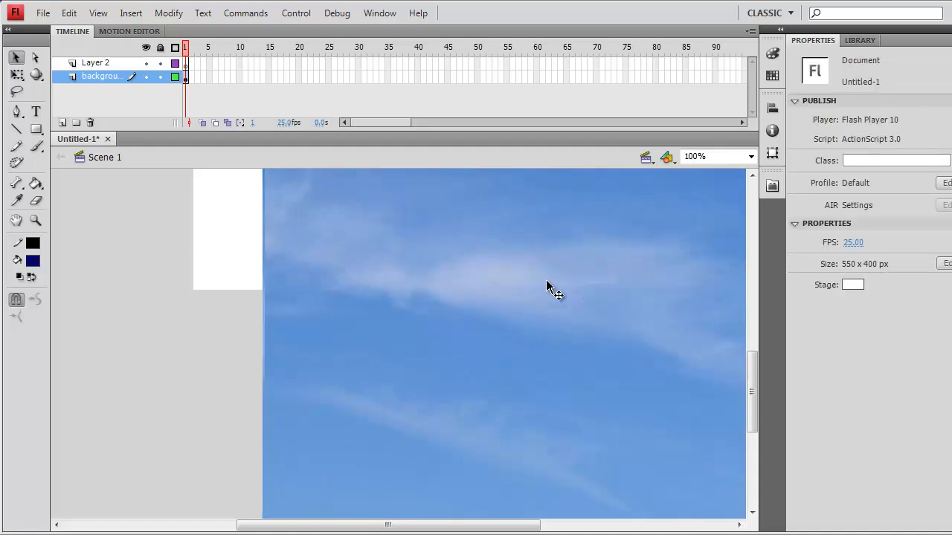
left_click_drag(548, 287, 441, 511)
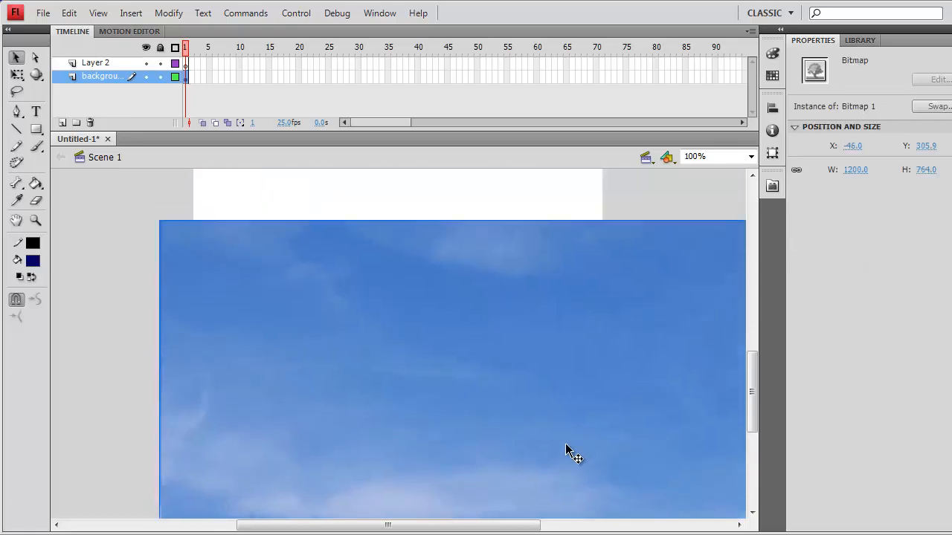
key("Delete")
- Return to the sky image results in the browser and filter them to Medium size
key("alt+Tab")
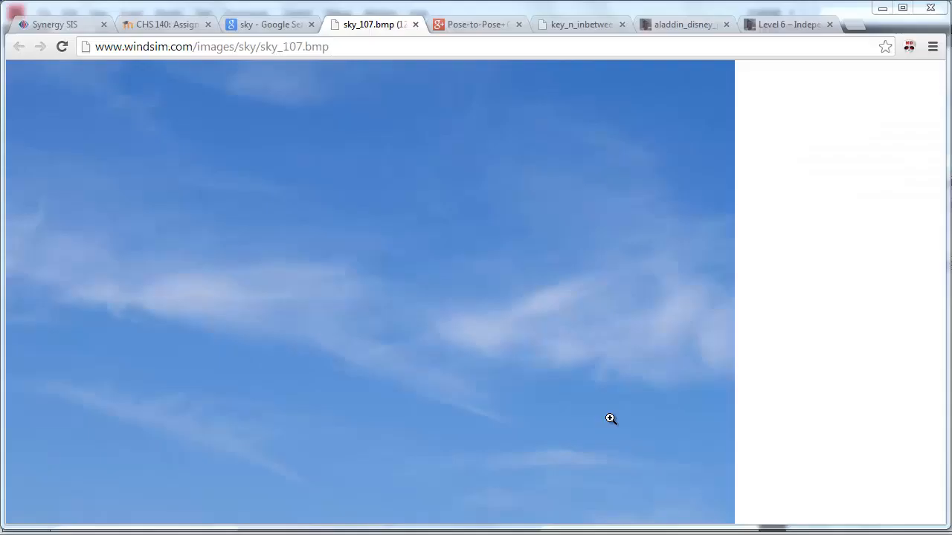
left_click(262, 24)
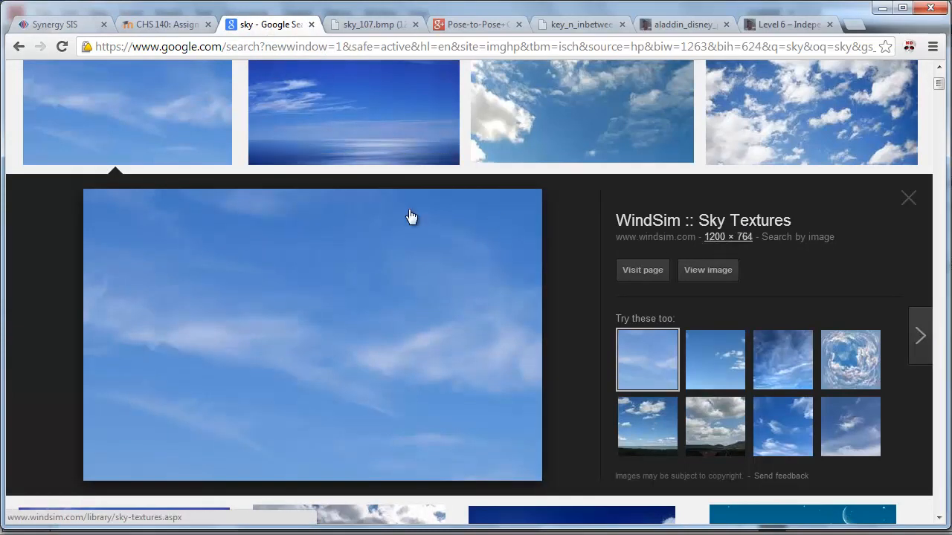
left_click(910, 202)
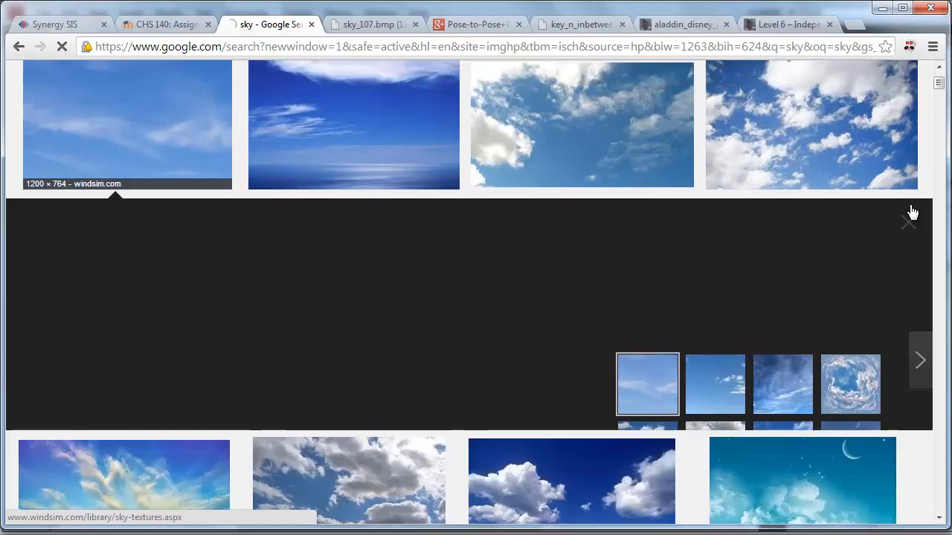
scroll(744, 362, "up", 2)
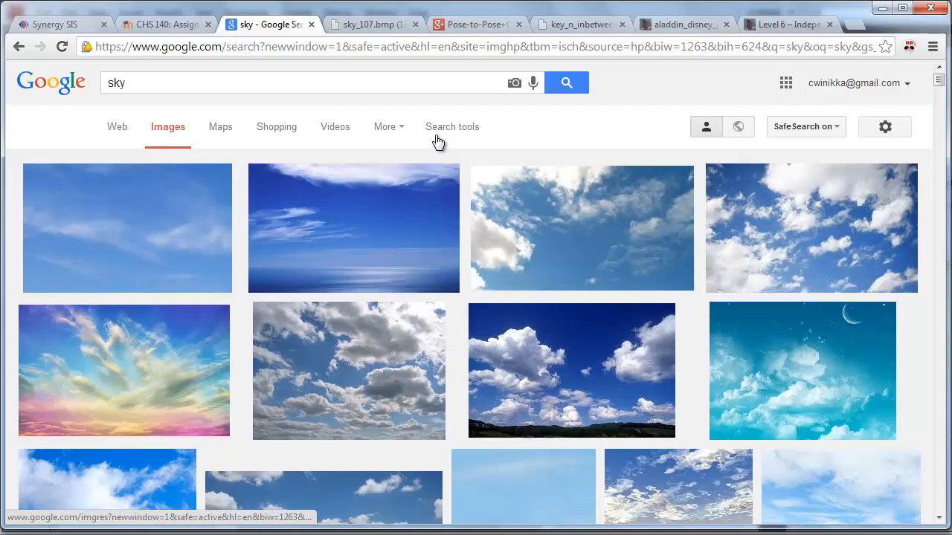
left_click(392, 130)
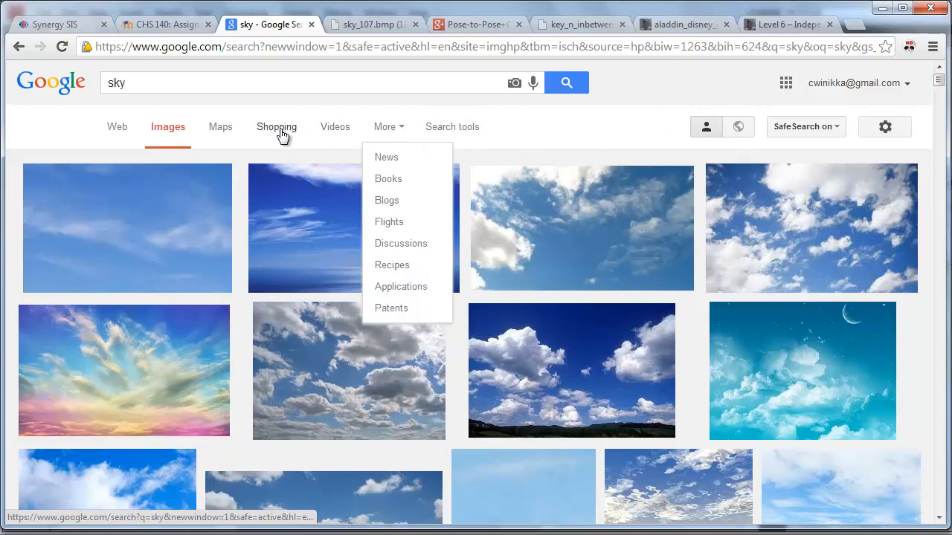
left_click(462, 130)
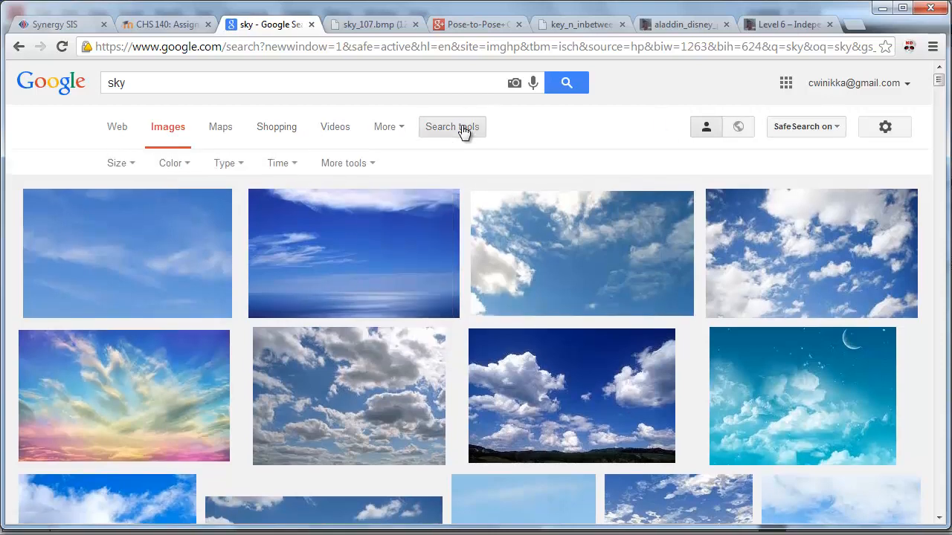
left_click(136, 170)
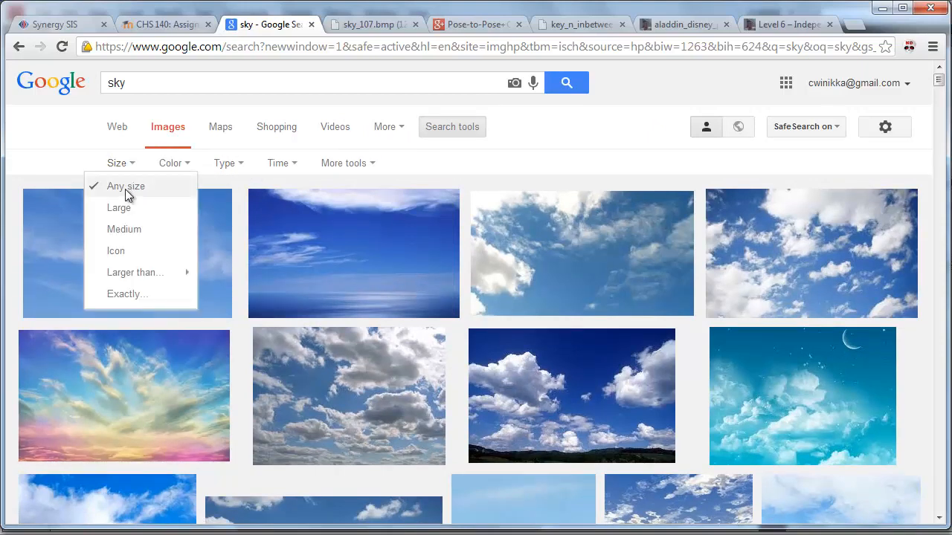
left_click(130, 232)
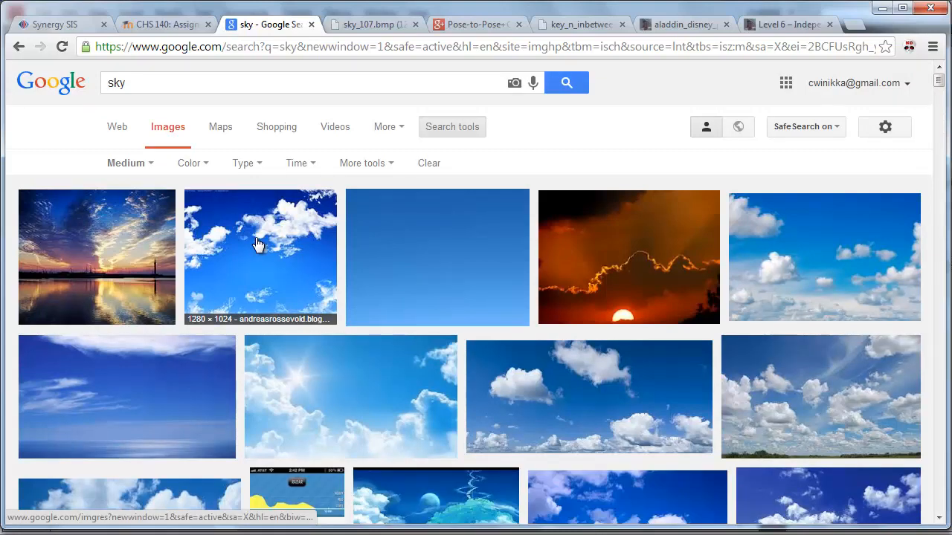
- Open the sunny blue sky result with white clouds from sciencealert.com.au as a full-size image
left_click(342, 412)
right_click(318, 313)
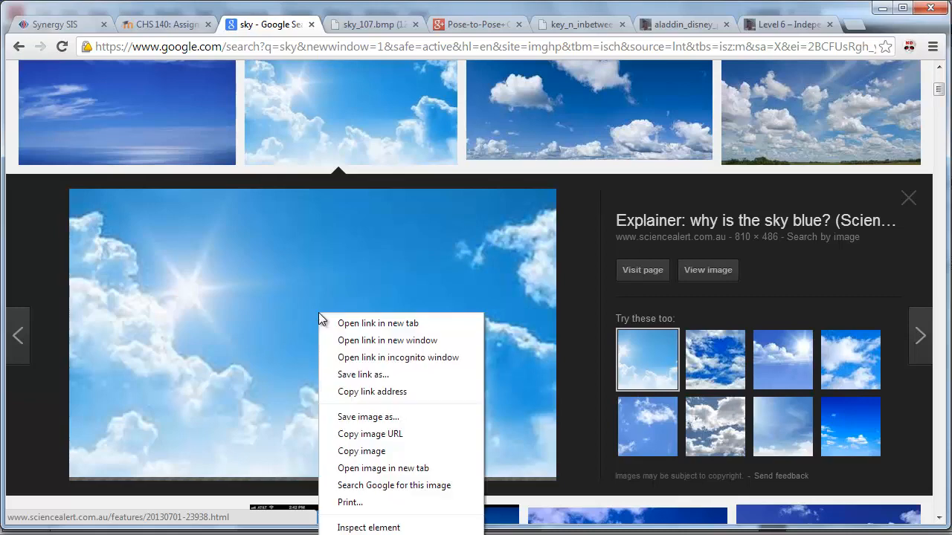
left_click(369, 266)
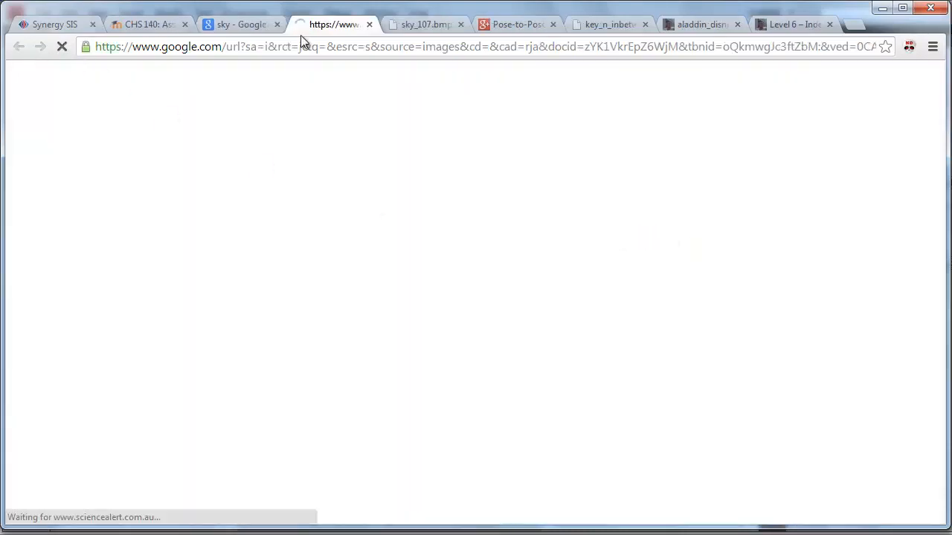
left_click(369, 24)
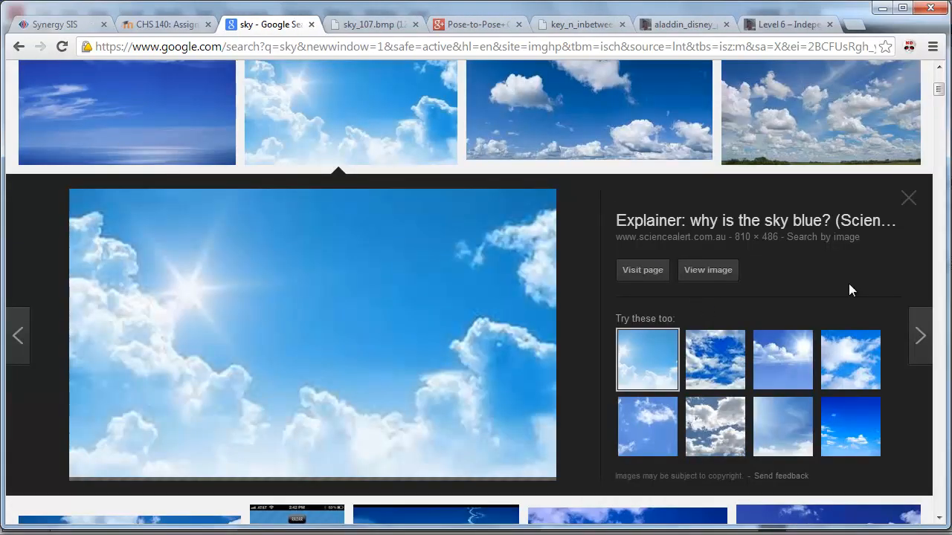
left_click(704, 269)
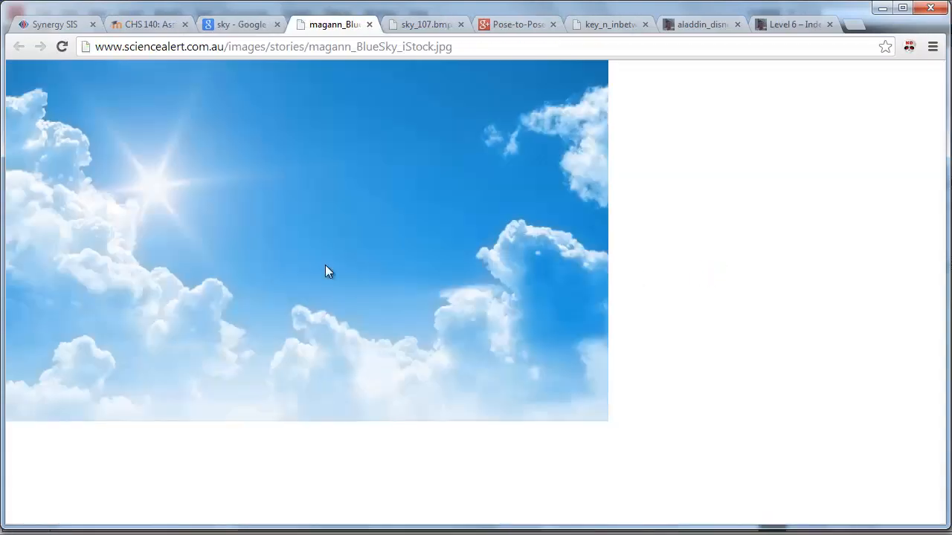
- Copy the sunny blue sky image from sciencealert.com.au and paste it onto the background layer in Flash
right_click(230, 254)
left_click(291, 299)
key("alt+Tab")
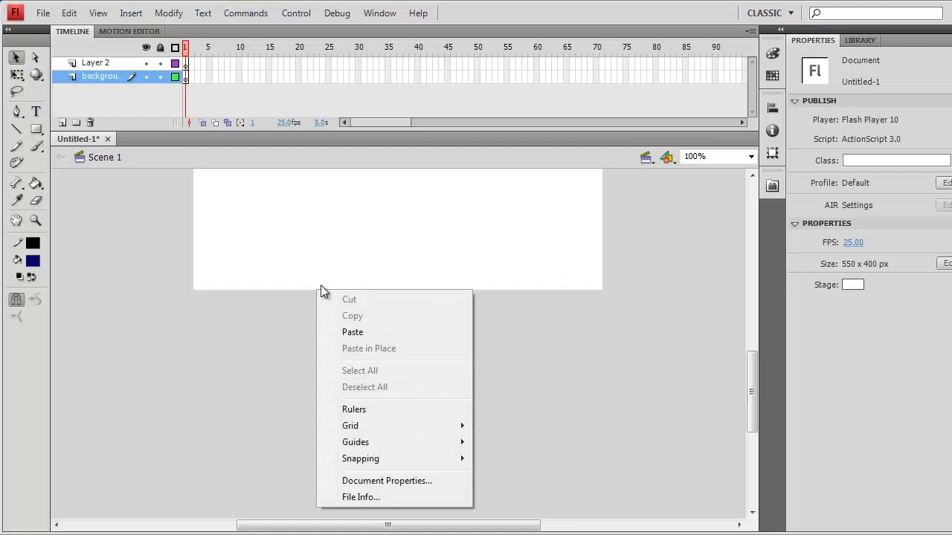
right_click(316, 289)
left_click(371, 334)
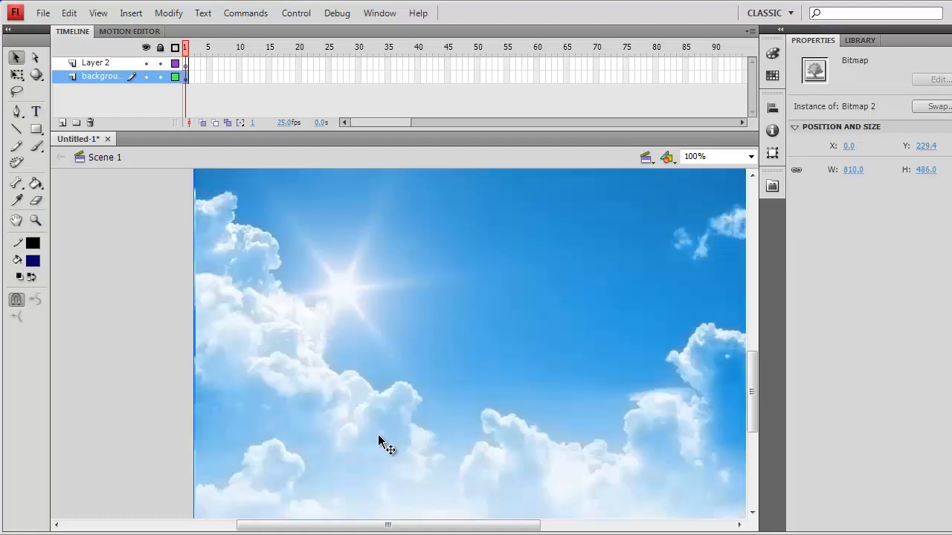
- Move the sky bitmap around to compare its size with the stage, ending at X -237.9, Y 0
scroll(378, 440, "down", 3)
left_click_drag(374, 357, 447, 357)
scroll(334, 365, "up", 5)
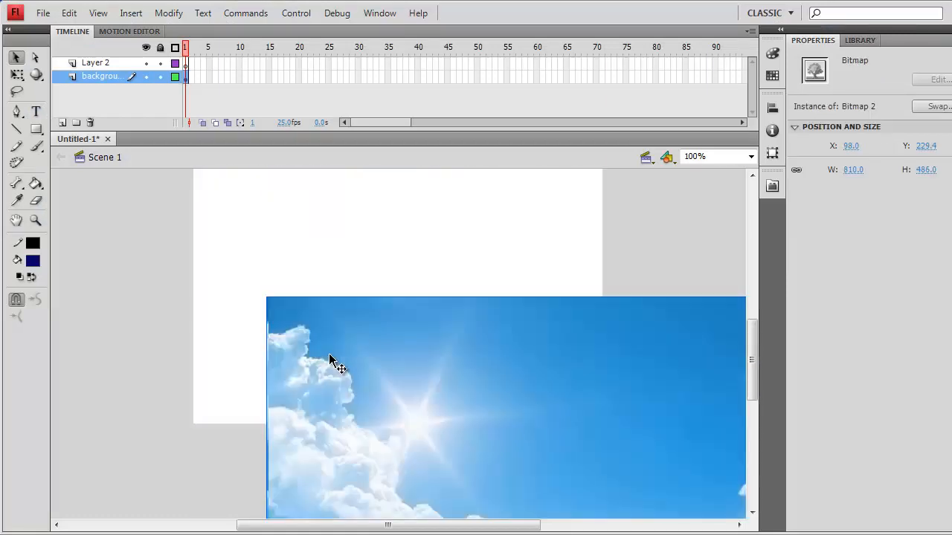
left_click_drag(441, 449, 366, 271)
scroll(415, 387, "down", 3)
scroll(436, 412, "up", 3)
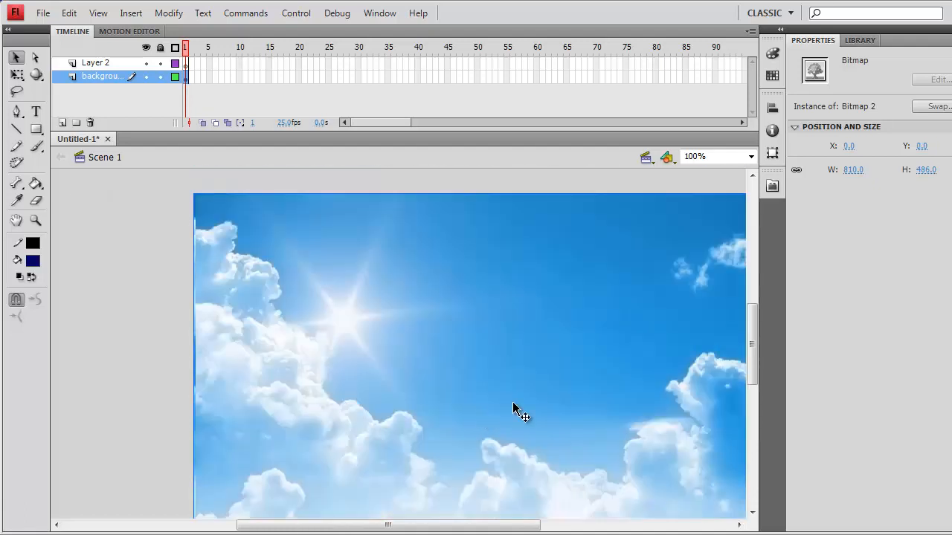
left_click_drag(513, 405, 344, 387)
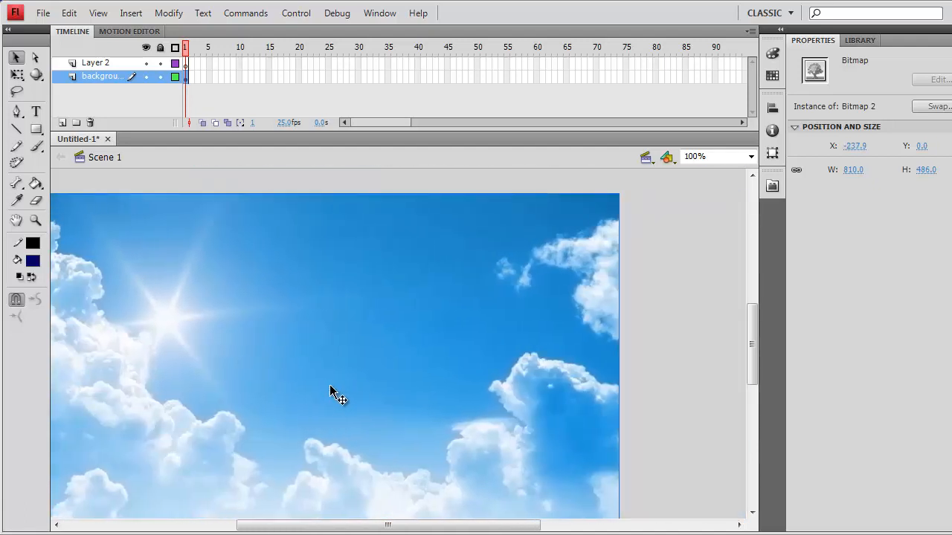
scroll(662, 386, "down", 3)
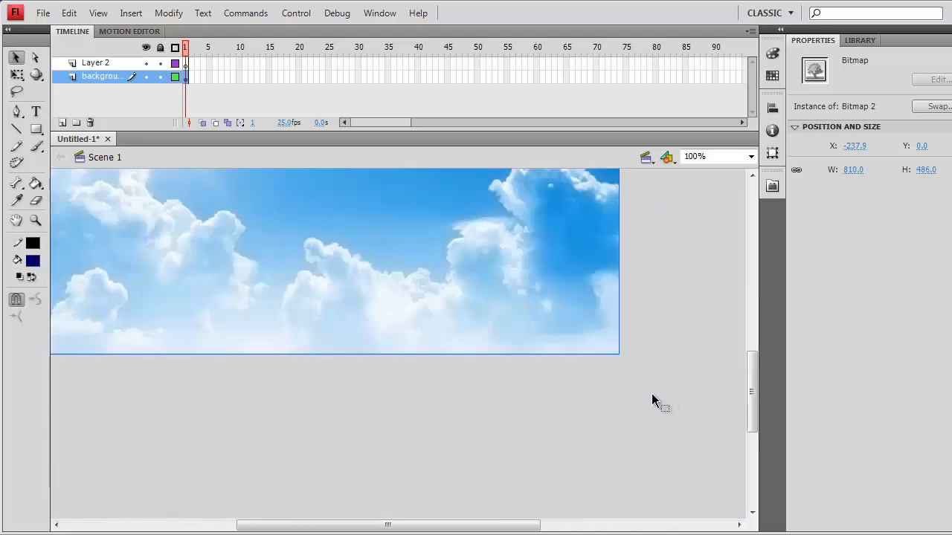
scroll(653, 399, "up", 4)
left_click_drag(514, 531, 459, 530)
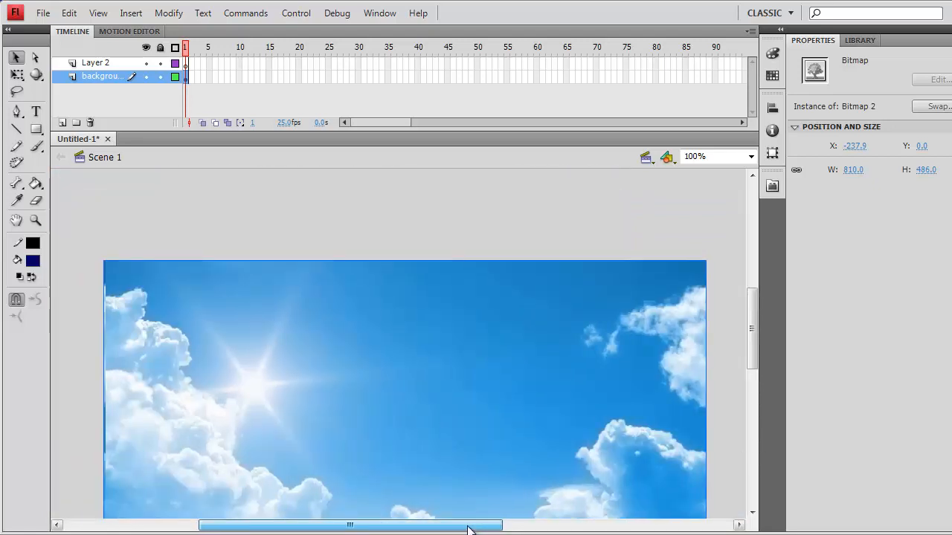
- Shrink the sky bitmap proportionally with the Free Transform tool to about 543 × 326
left_click(17, 75)
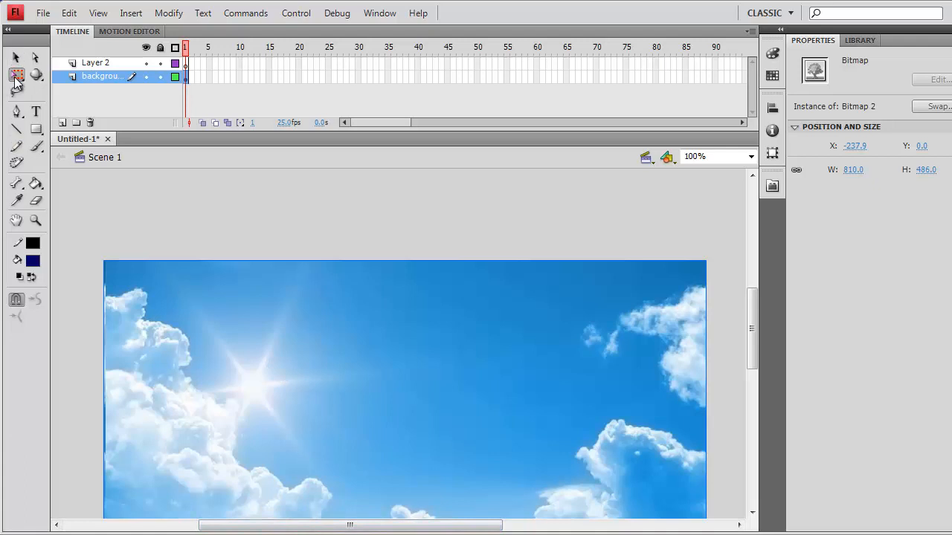
scroll(238, 289, "down", 5)
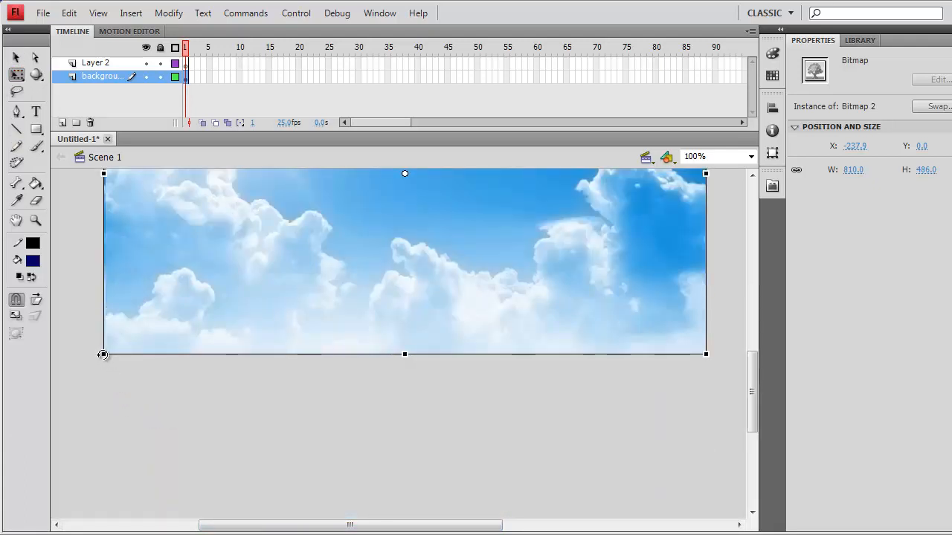
left_click_drag(102, 355, 166, 295)
scroll(479, 394, "up", 5)
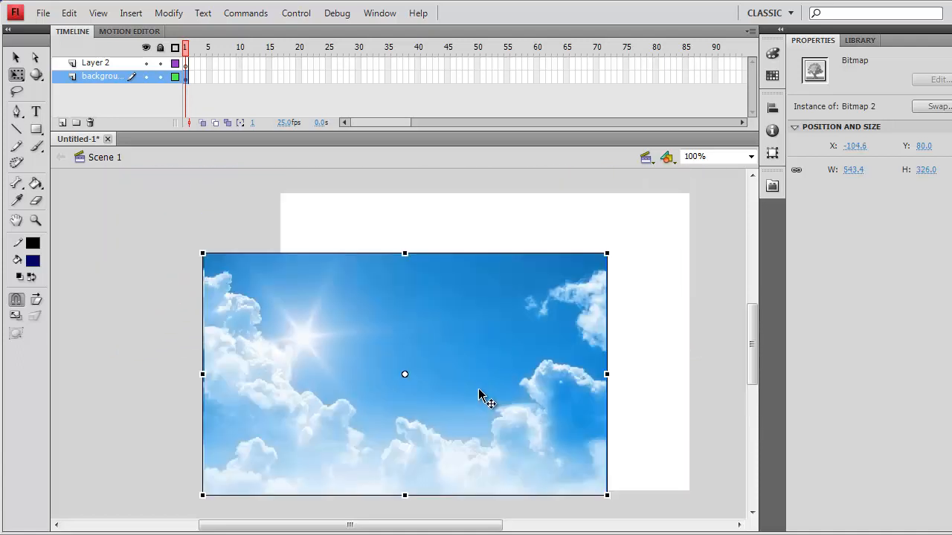
- Align the sky bitmap with the stage's top-left corner at X 0, Y 0 and scale it to about 601 × 361
left_click_drag(485, 316, 541, 265)
left_click_drag(685, 437, 705, 475)
left_click_drag(643, 375, 666, 399)
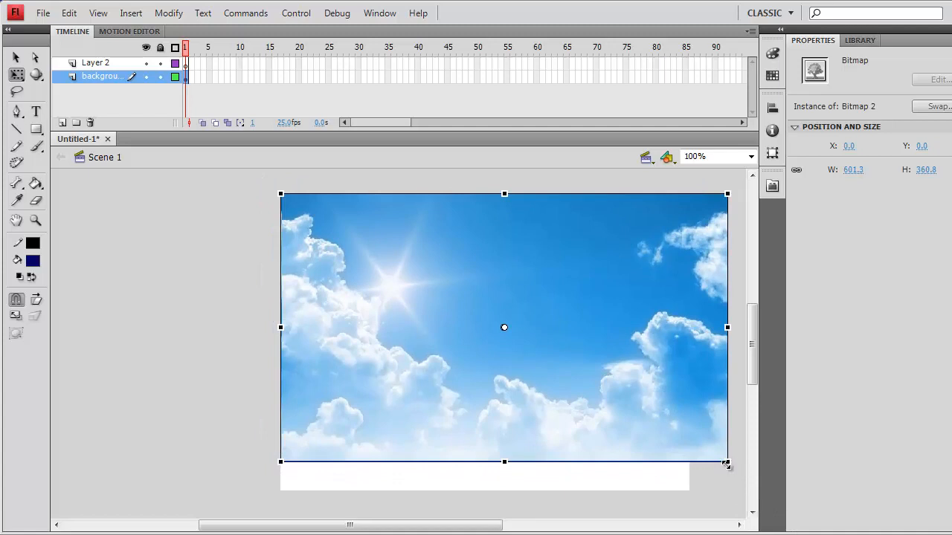
- Enlarge the sky bitmap to about 689 × 414 and shift it so that it covers the entire stage
left_click_drag(726, 461, 754, 498)
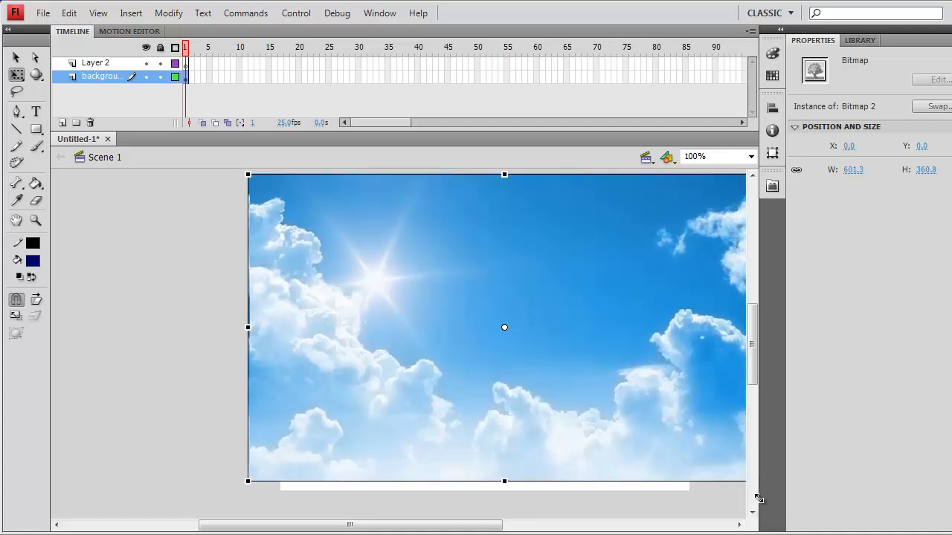
key("shift+Up")
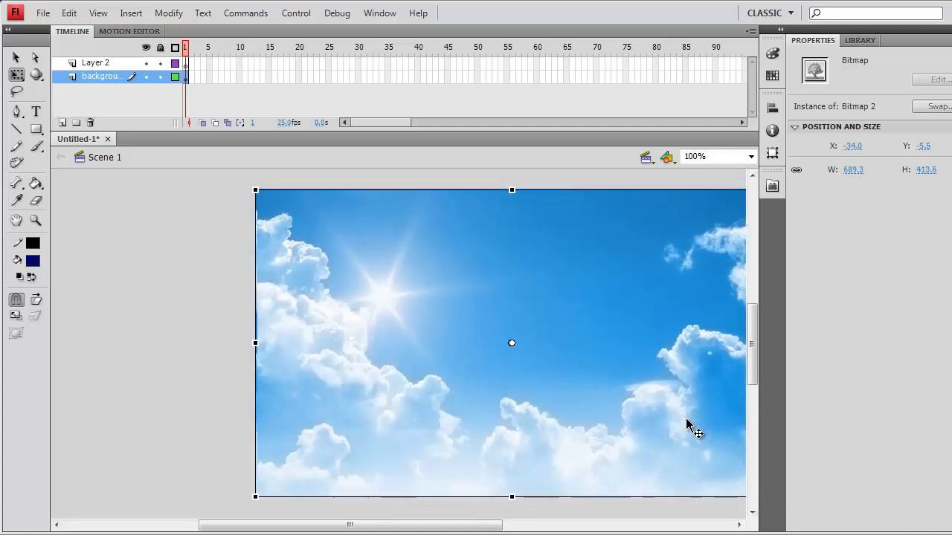
left_click(16, 57)
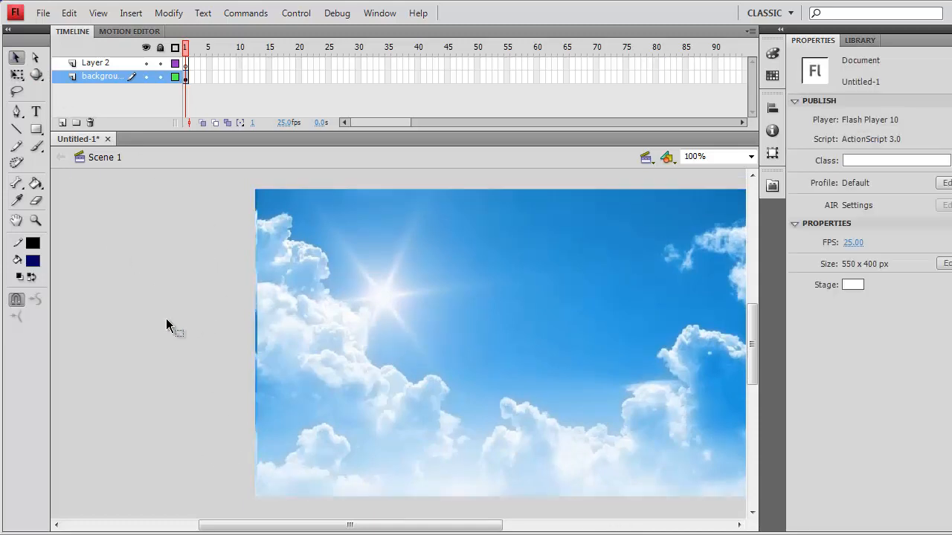
left_click_drag(435, 326, 422, 326)
left_click(169, 376)
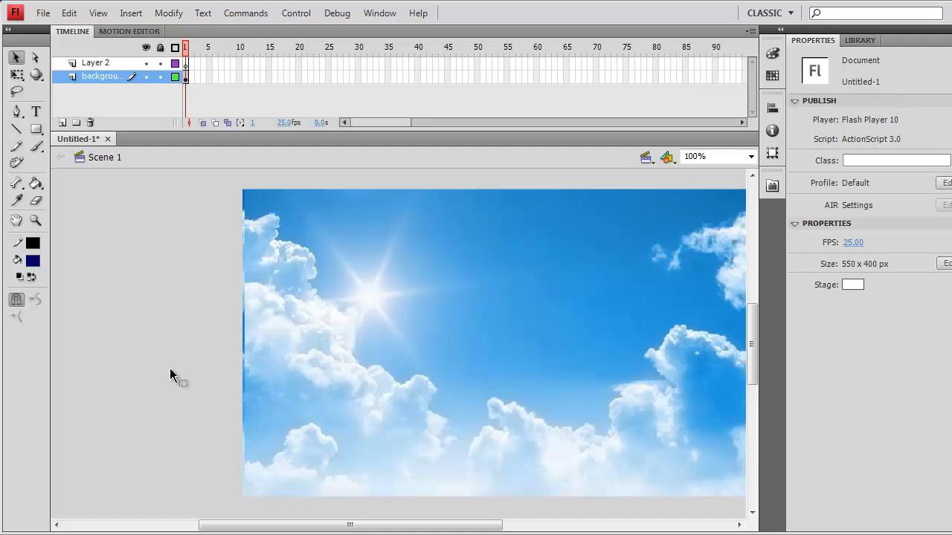
- Lock the background layer and make Layer 2 the active layer
key("r")
left_click(95, 66)
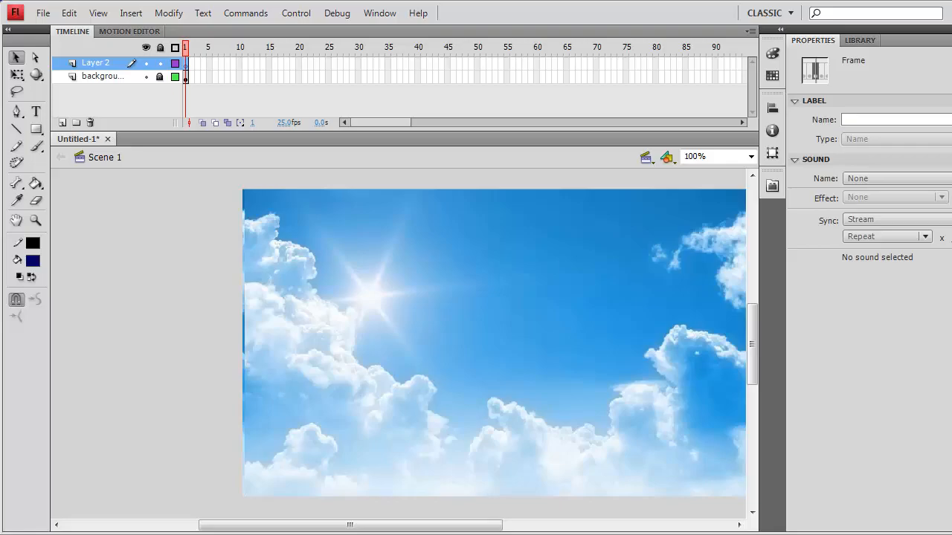
- Switch to the Google Images results in the browser and search for "airplane"
key("alt+Tab")
left_click(239, 25)
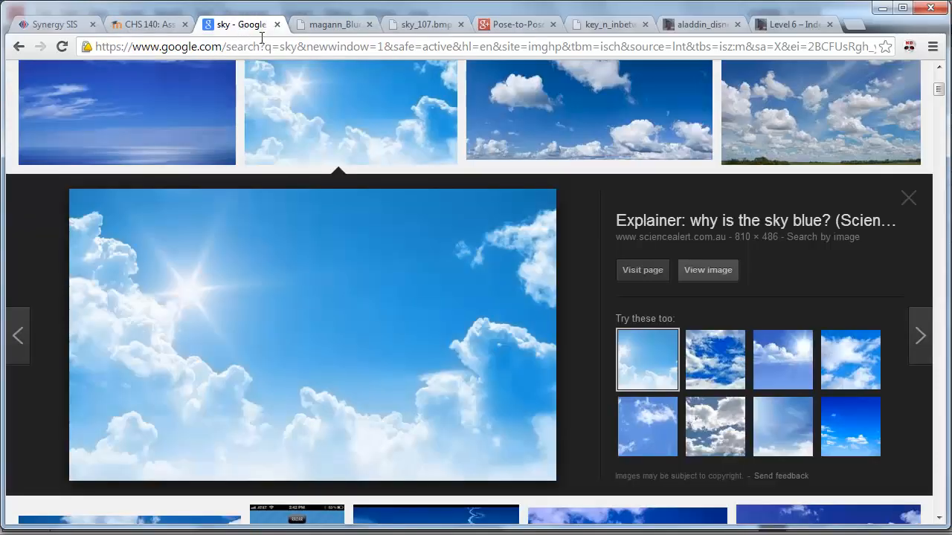
scroll(223, 245, "up", 4)
left_click(243, 92)
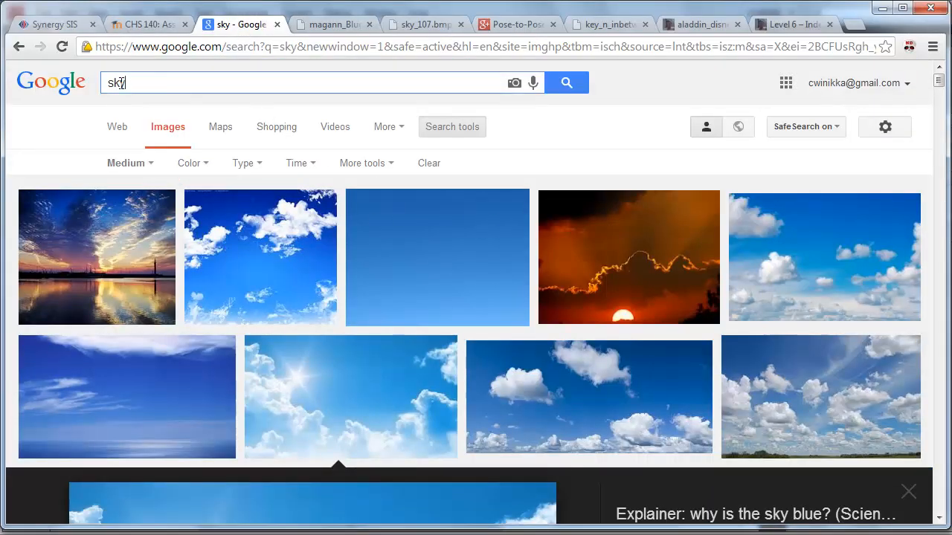
type("airplane")
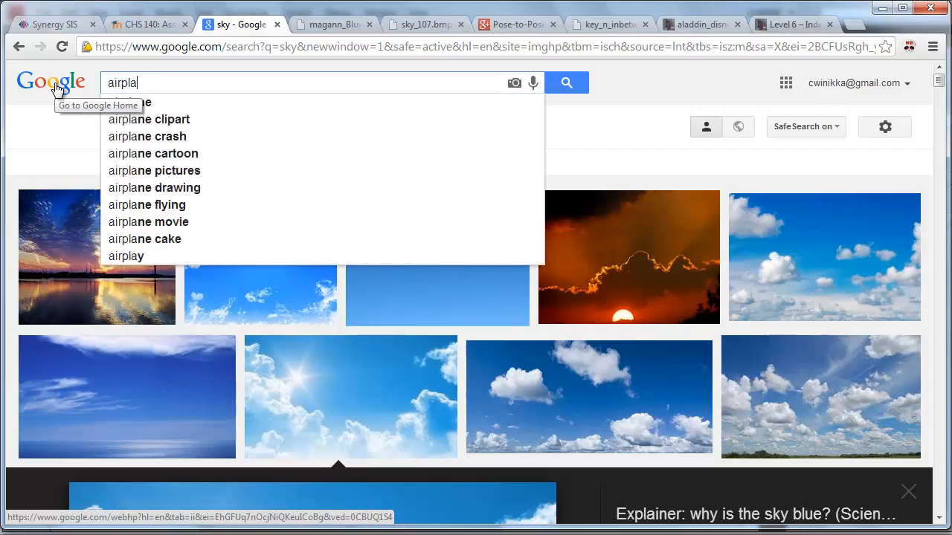
key("Return")
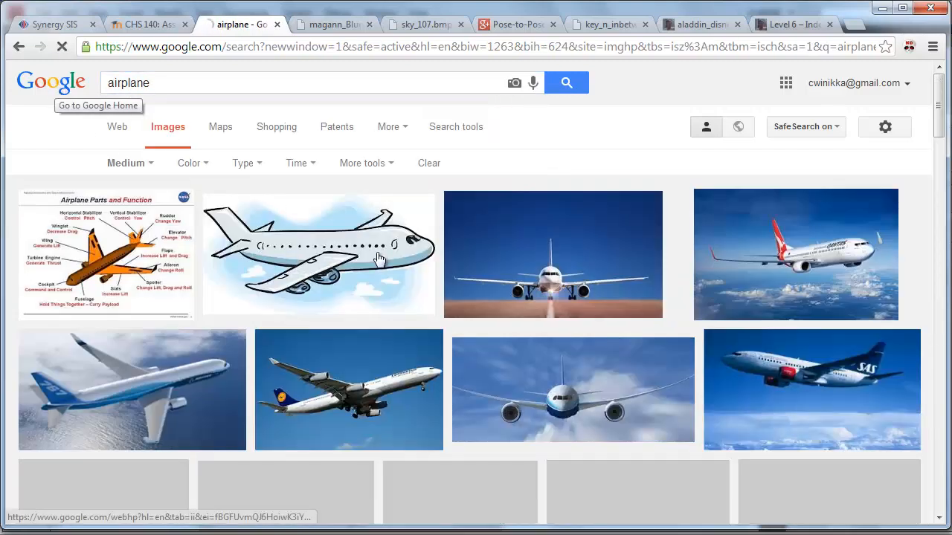
left_click(154, 171)
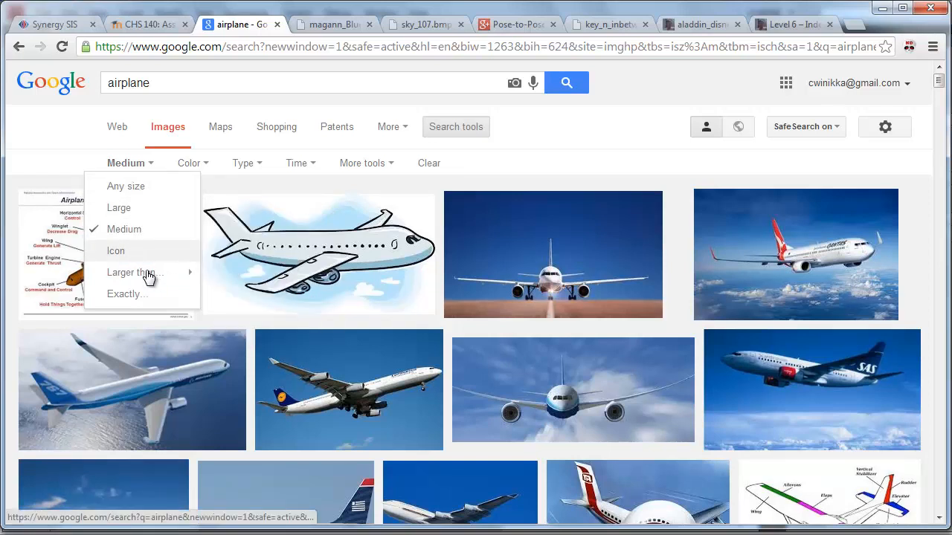
mouse_move(149, 279)
left_click(589, 140)
- Browse the airplane image results for a suitable plane on a plain white background
scroll(588, 140, "down", 4)
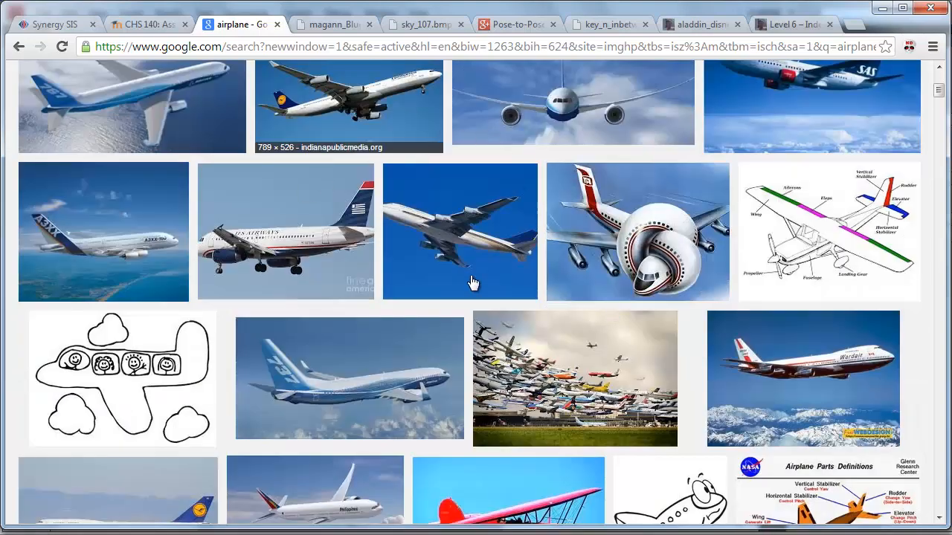
scroll(365, 421, "down", 4)
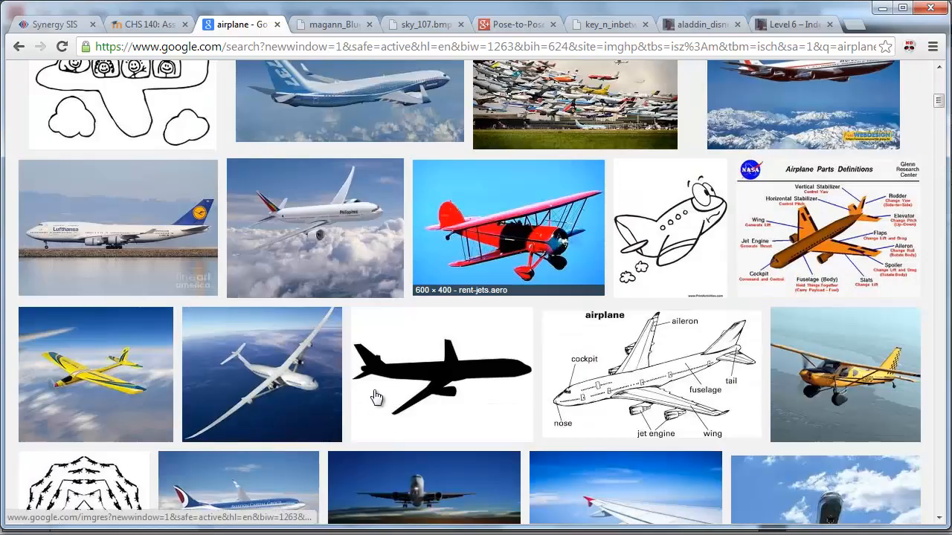
scroll(80, 394, "down", 3)
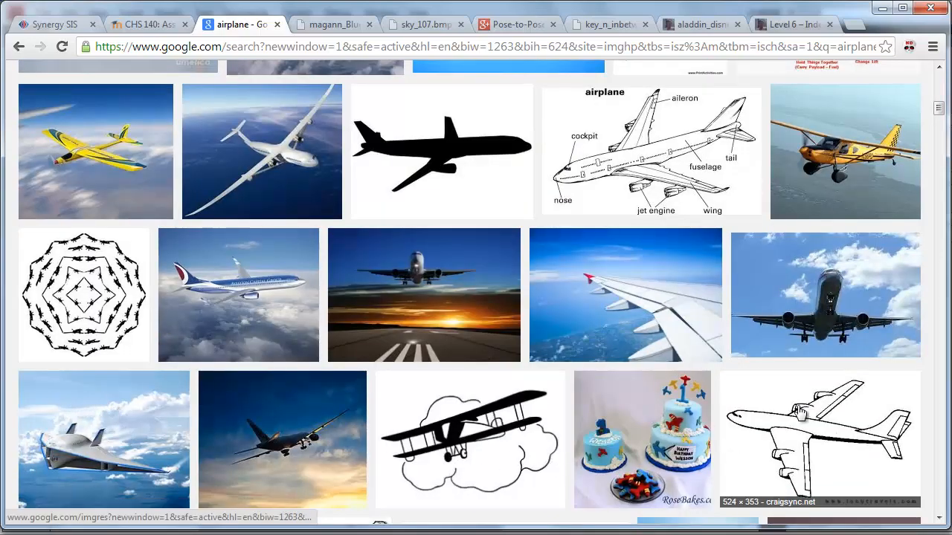
scroll(800, 413, "down", 3)
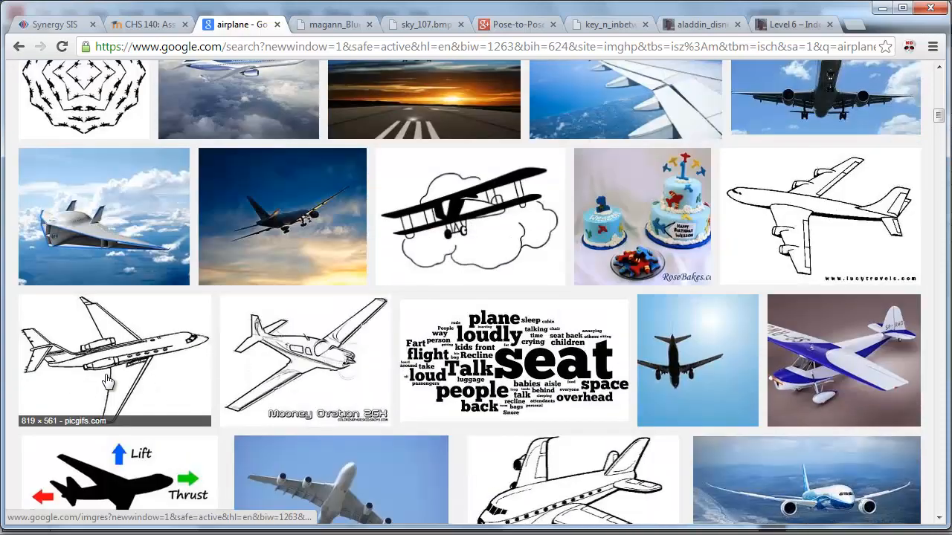
scroll(199, 403, "down", 4)
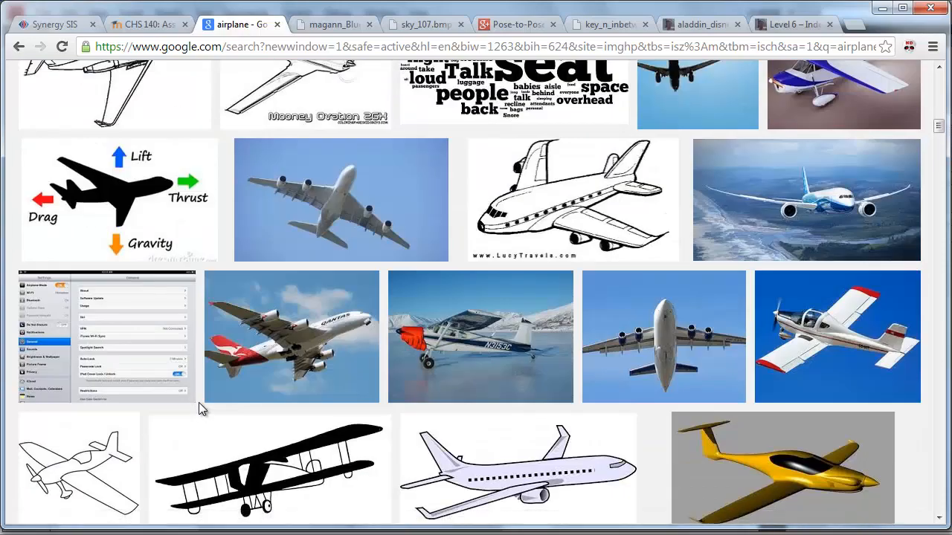
scroll(198, 402, "down", 2)
scroll(198, 402, "down", 1)
scroll(201, 409, "down", 3)
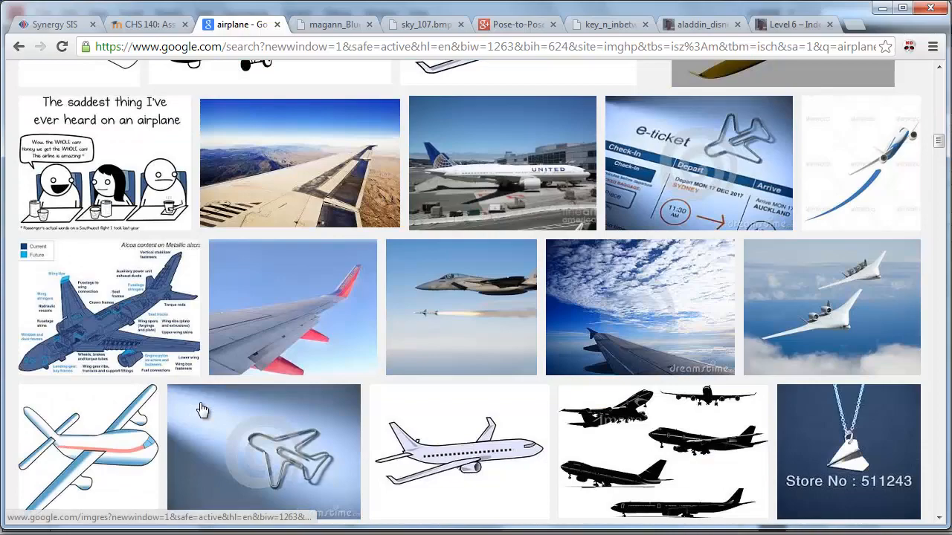
scroll(201, 409, "down", 2)
scroll(201, 409, "down", 4)
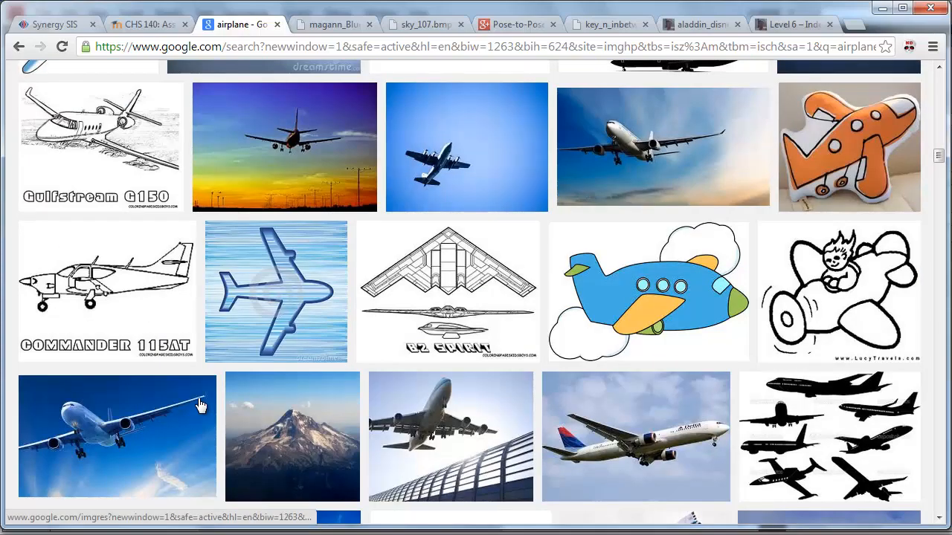
scroll(165, 388, "down", 3)
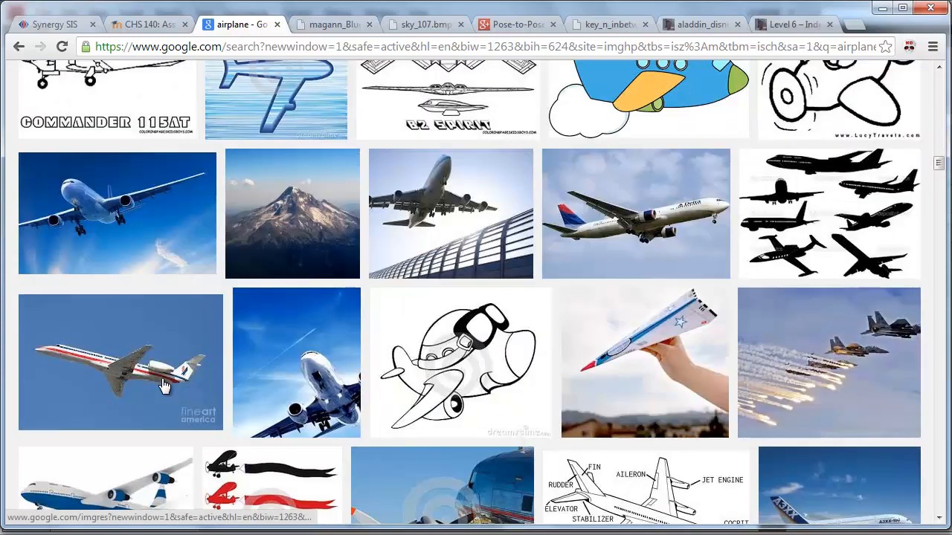
scroll(224, 394, "down", 3)
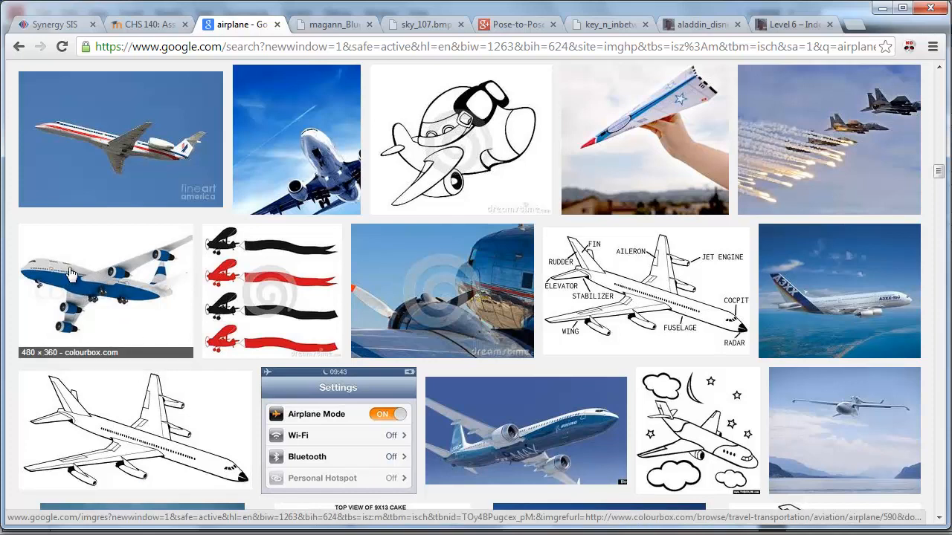
- Copy the blue-and-white airplane thumbnail from colourbox.com, paste it onto Layer 2 in Flash and reposition it over the sky
right_click(92, 300)
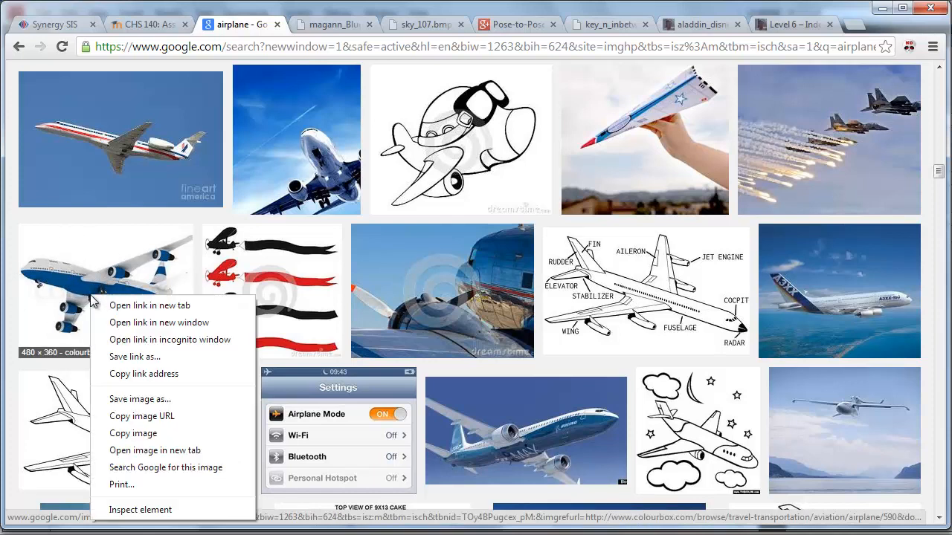
left_click(148, 435)
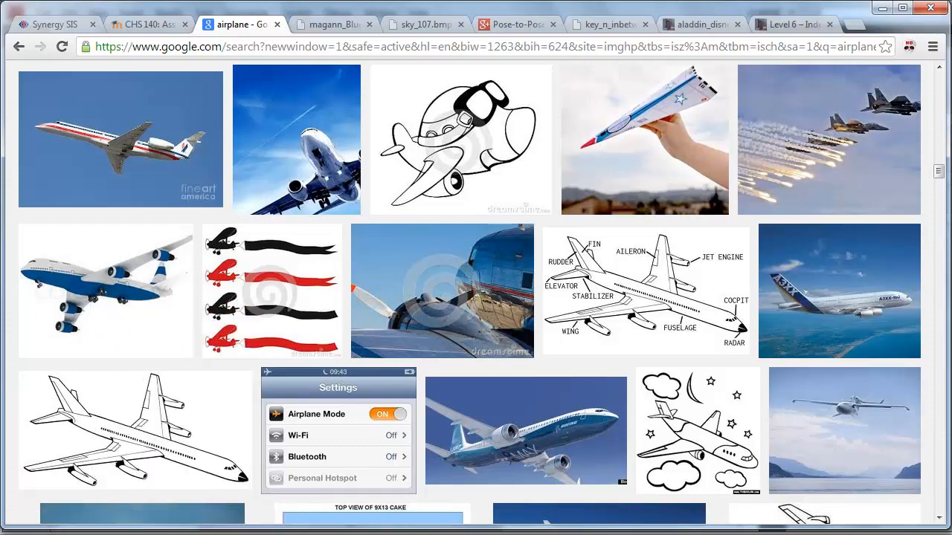
left_click(499, 534)
right_click(414, 364)
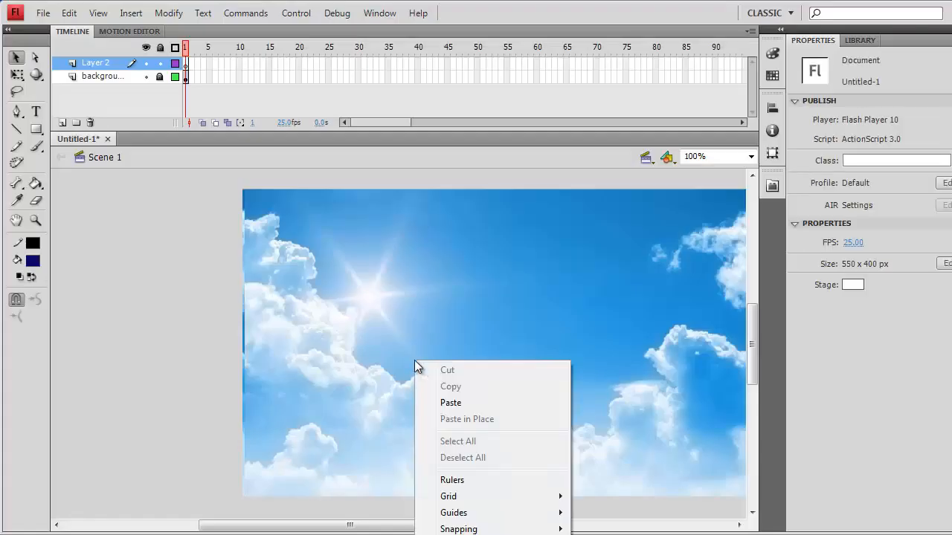
left_click(459, 401)
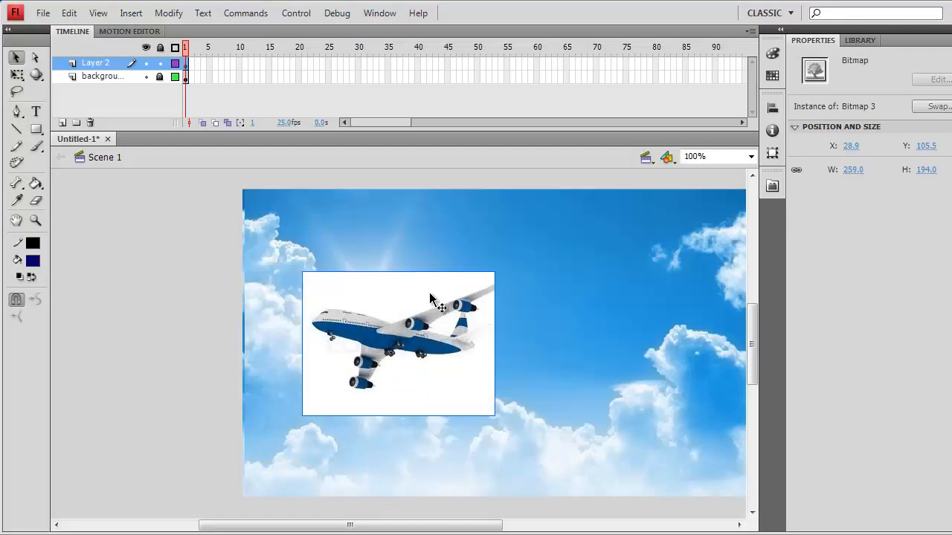
left_click_drag(393, 331, 454, 289)
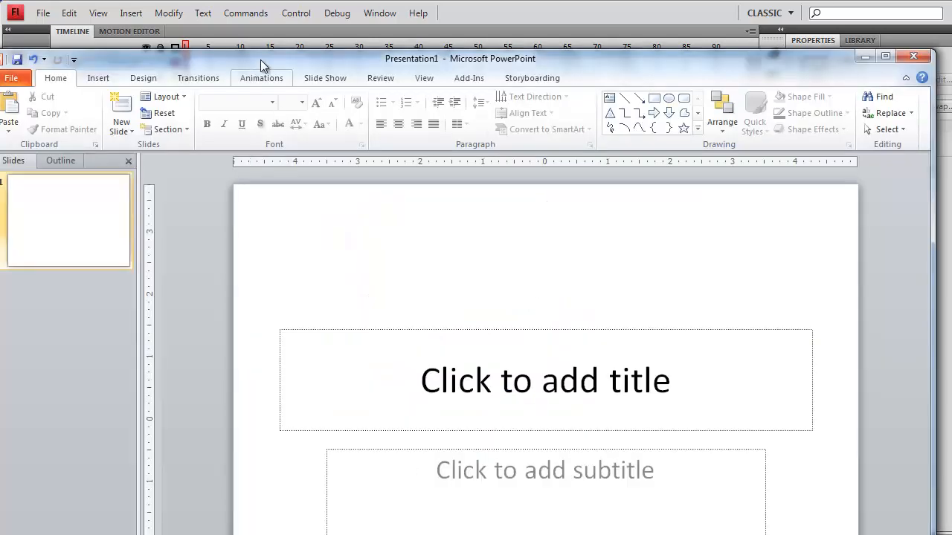
- Search the clip art collection for "plane", including Office.com content
left_click(99, 79)
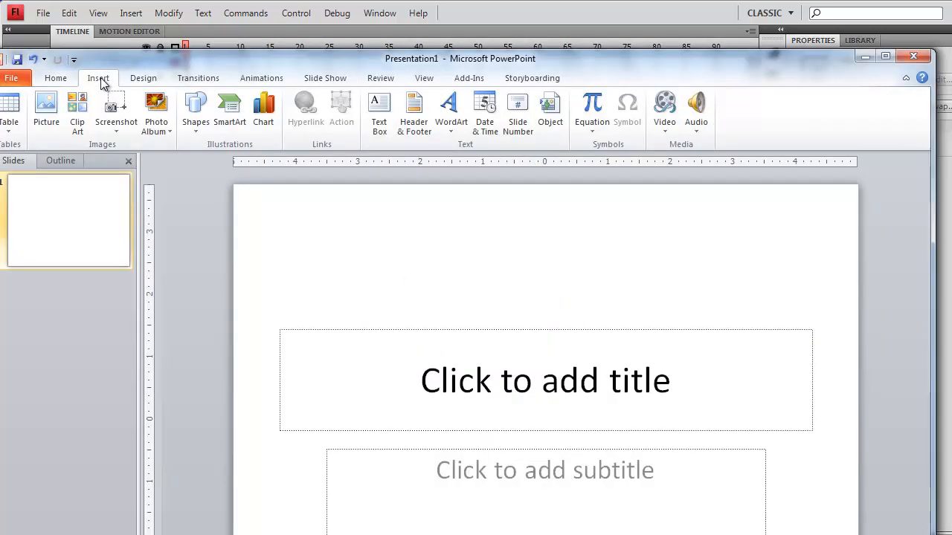
left_click(79, 113)
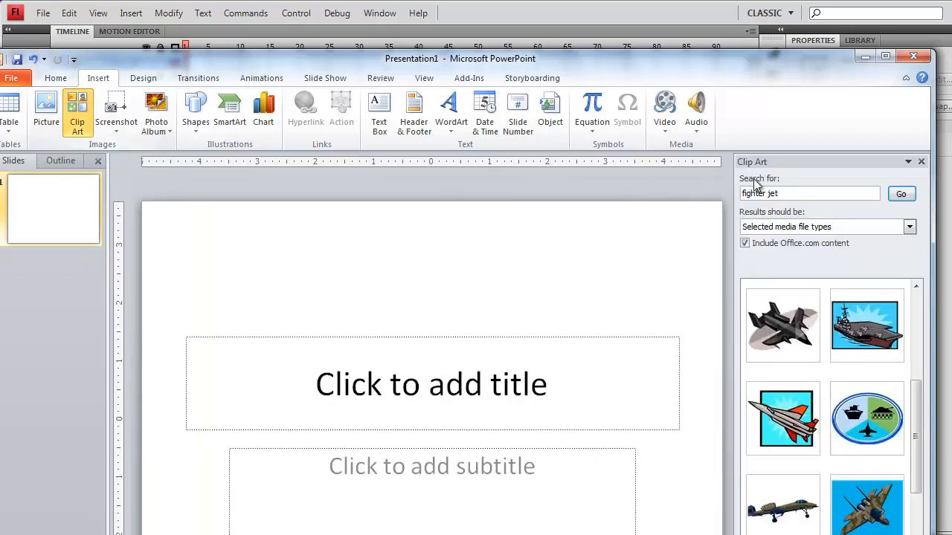
left_click(770, 195)
type("plane")
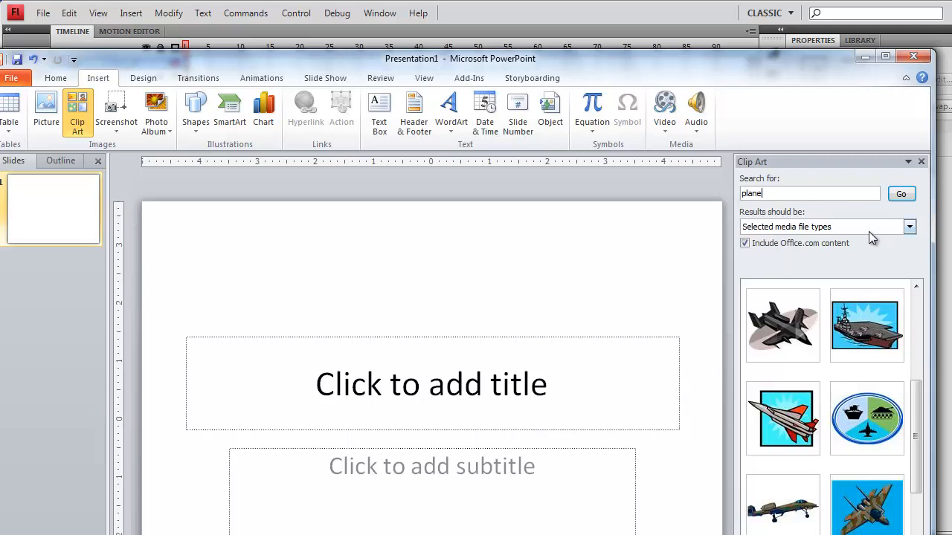
left_click(908, 227)
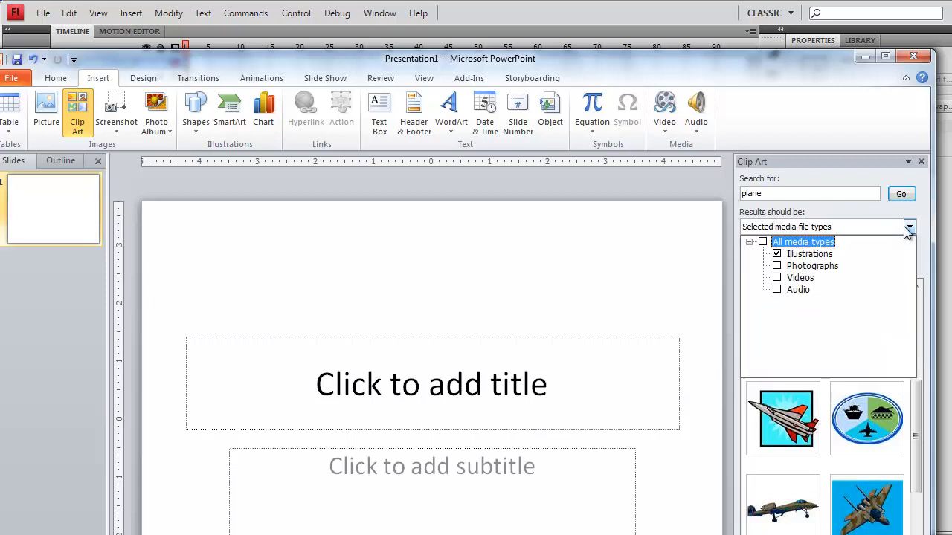
left_click(799, 232)
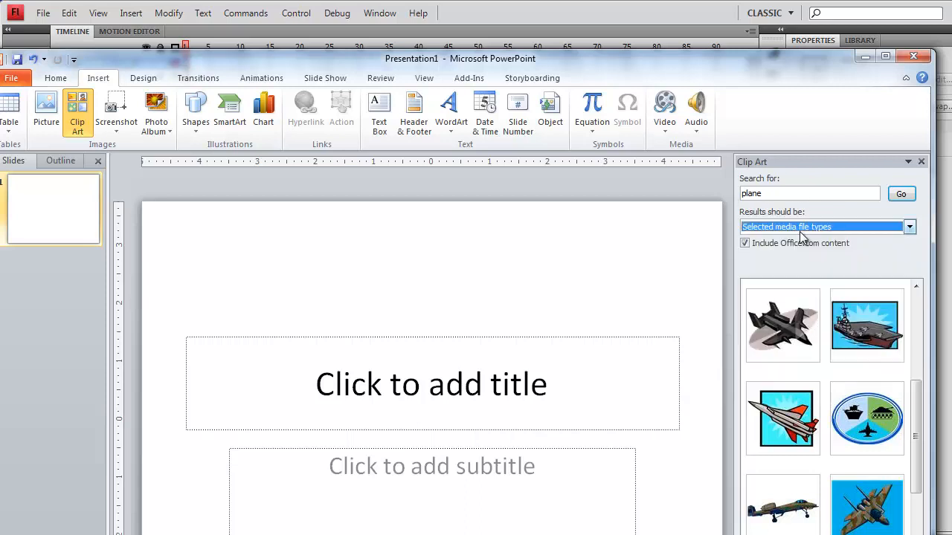
left_click(746, 244)
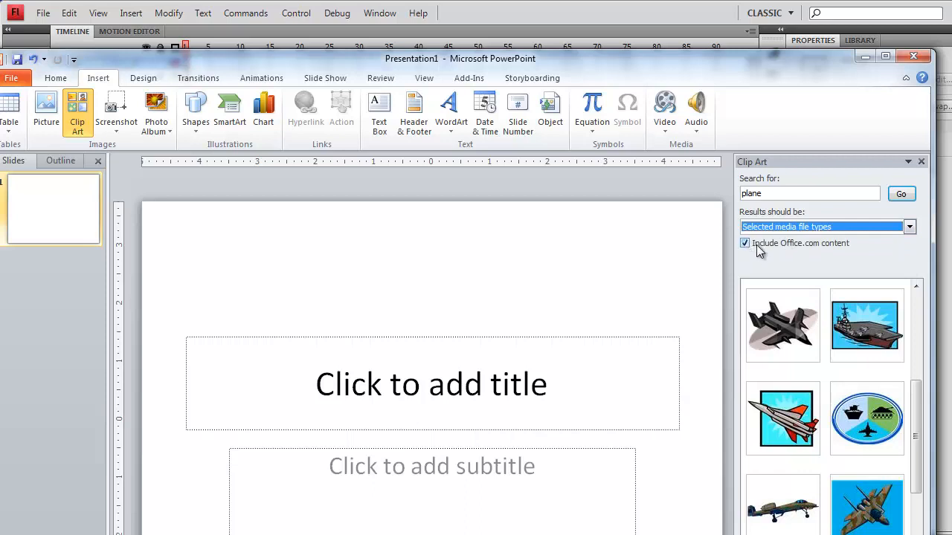
left_click(901, 194)
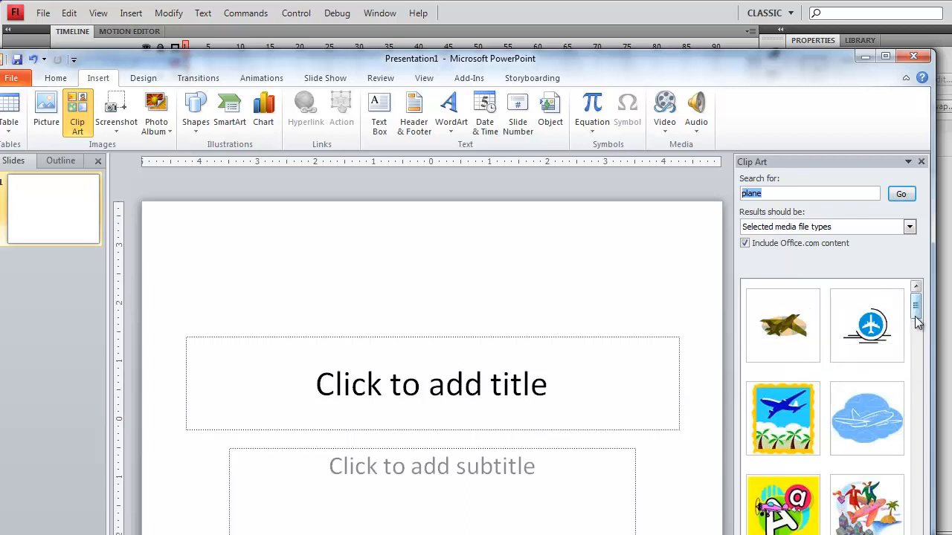
- Insert the dark four-engine airliner clip art on the slide above the title placeholder and copy it
scroll(916, 335, "down", 3)
left_click_drag(916, 337, 918, 383)
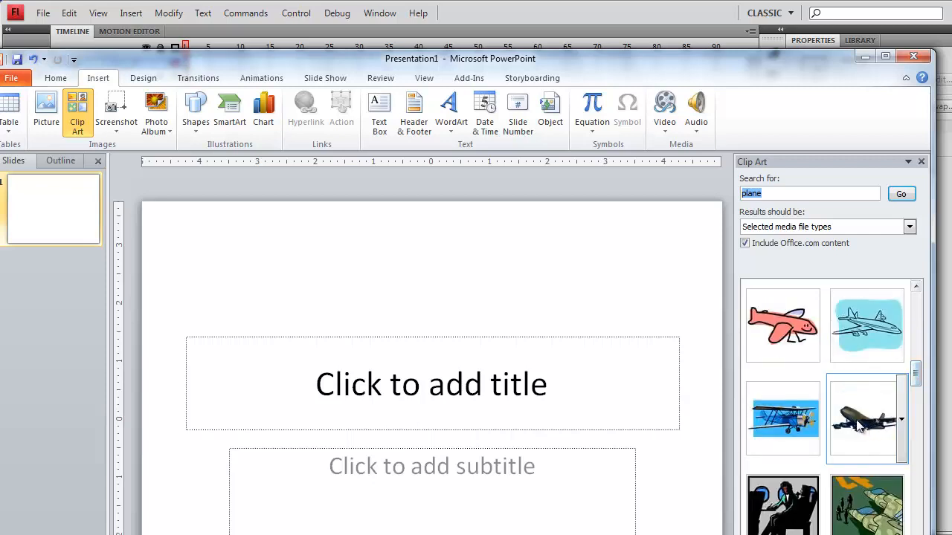
left_click(861, 424)
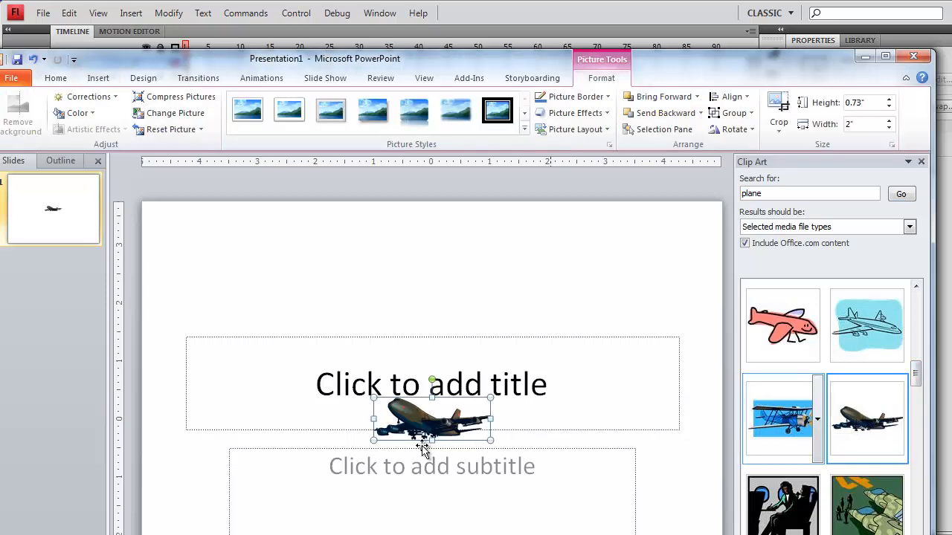
left_click_drag(428, 435, 473, 320)
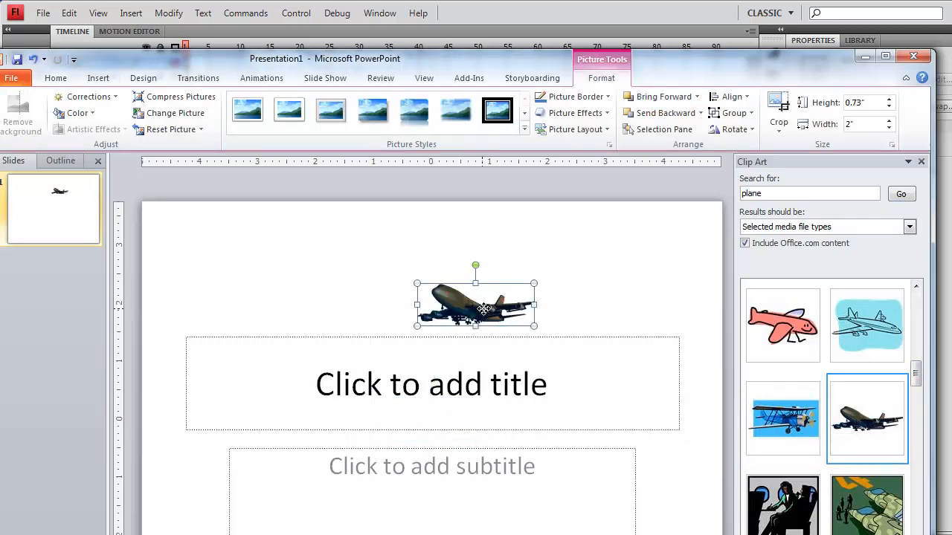
right_click(483, 307)
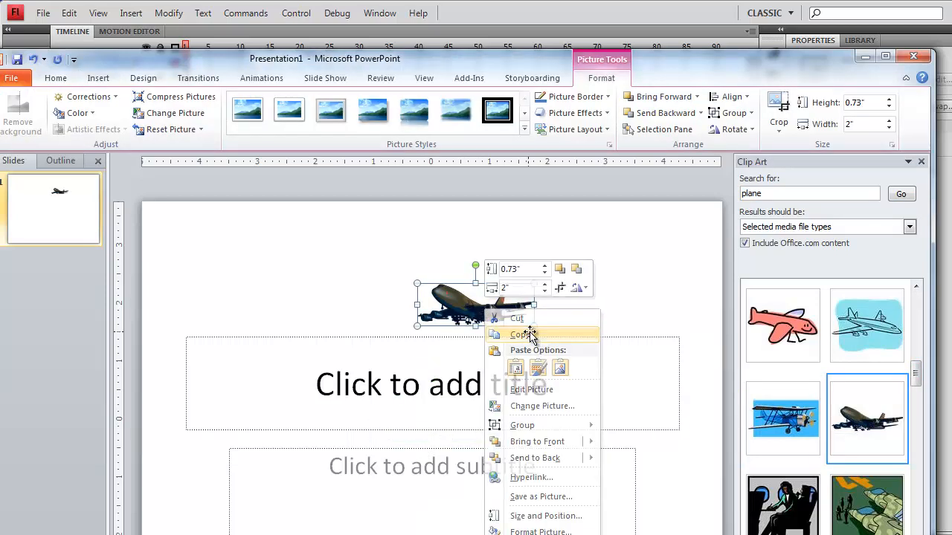
left_click(521, 335)
- Switch to Flash, paste the copied airliner onto Layer 2 and place it at about X 162, Y 191
key("alt+Tab")
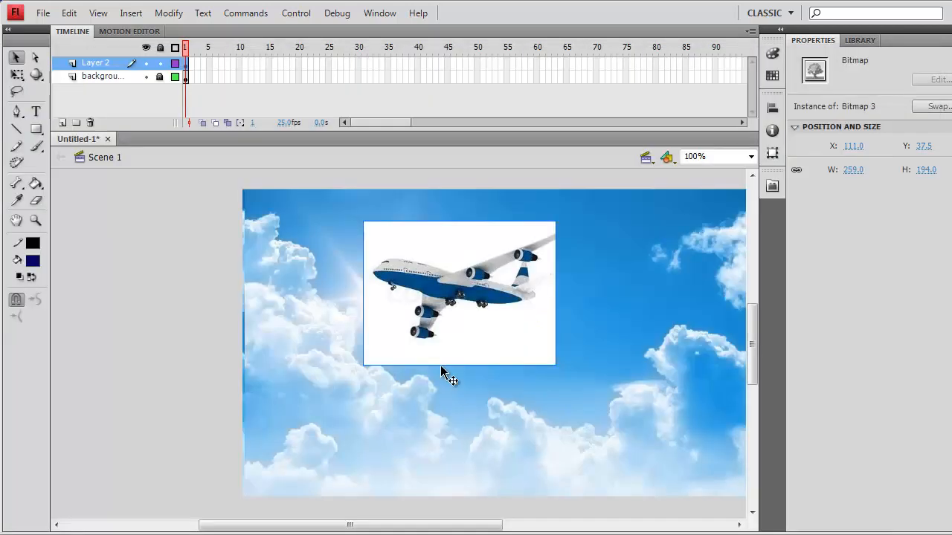
right_click(440, 425)
left_click(488, 470)
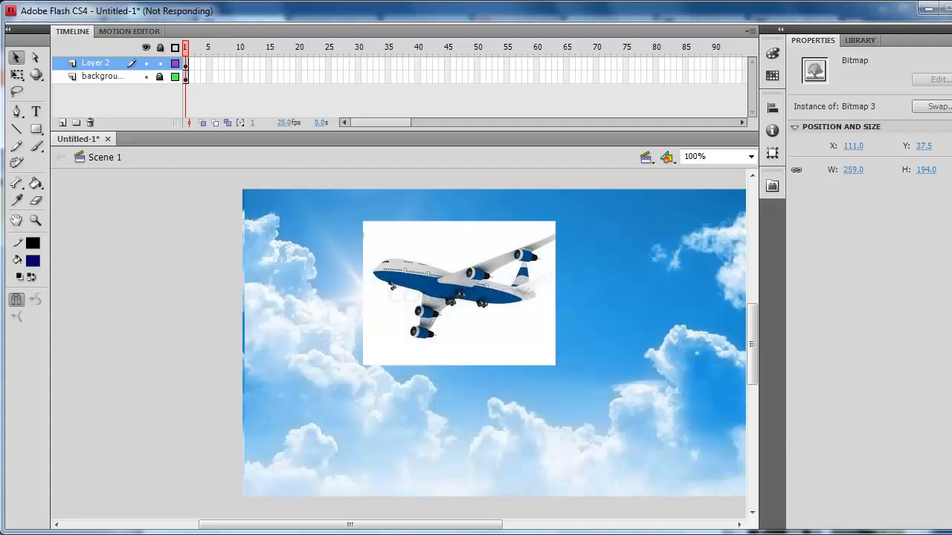
left_click_drag(374, 362, 487, 395)
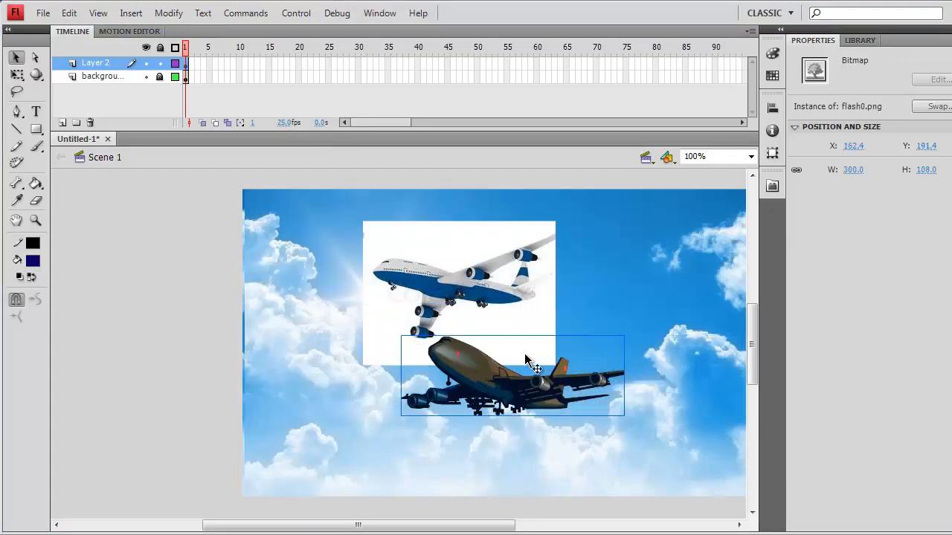
- Delete the blue-and-white airplane with the white background and move the dark airliner to about X 179, Y 121
left_click(446, 263)
key("Delete")
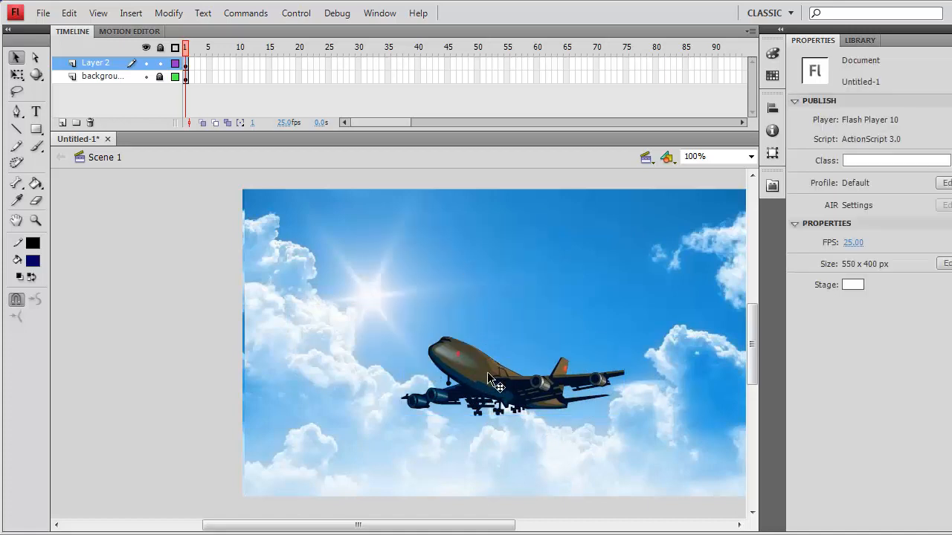
left_click_drag(496, 408, 508, 355)
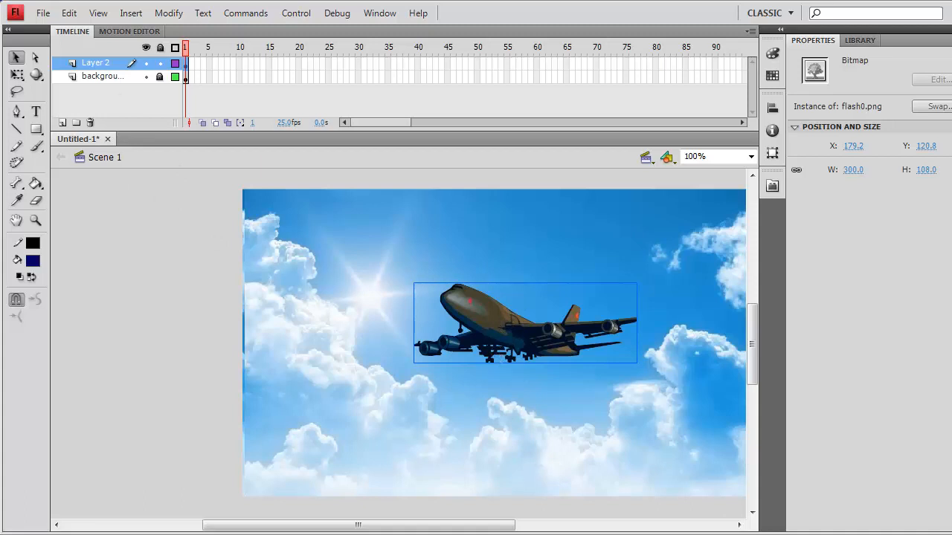
- Switch to the browser and search Google Images for "airplane filetype:png"
key("alt+Tab")
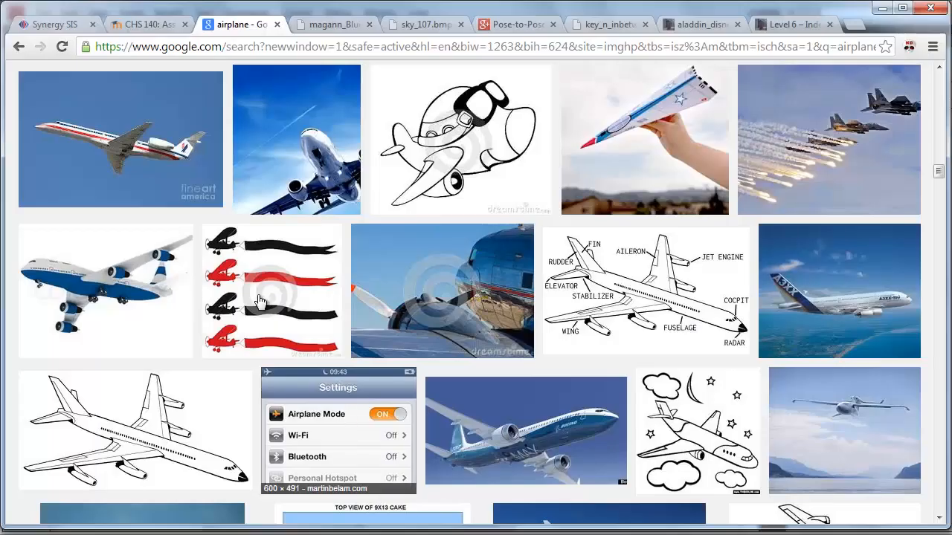
scroll(258, 298, "up", 12)
scroll(259, 301, "up", 15)
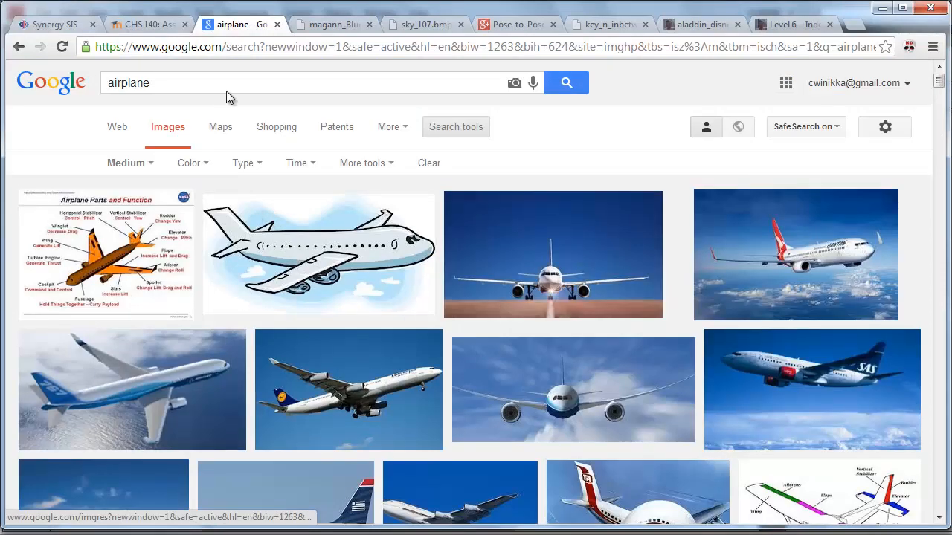
left_click(220, 83)
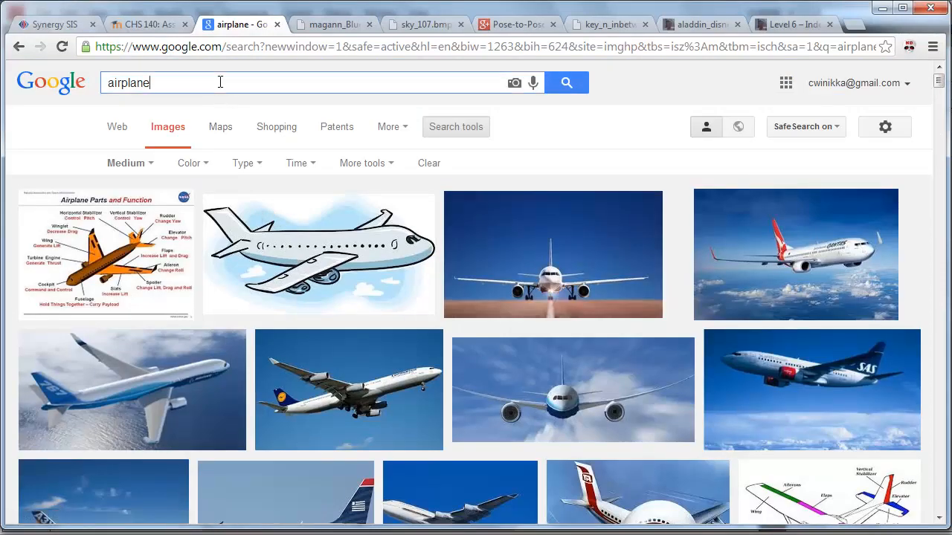
type("filetype:png")
key("Return")
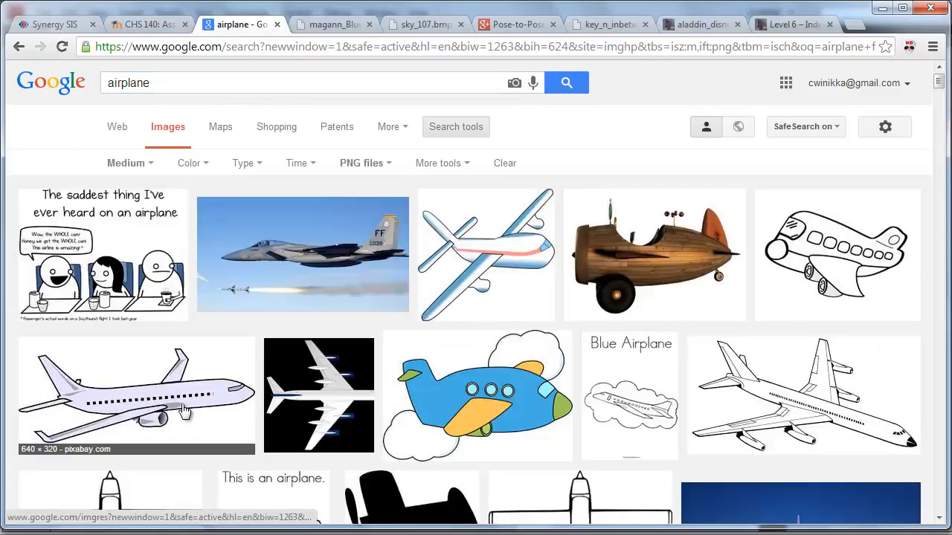
- Open the full-size lavender cartoon airplane from pixabay.com and copy the image
scroll(183, 412, "down", 1)
scroll(183, 413, "down", 2)
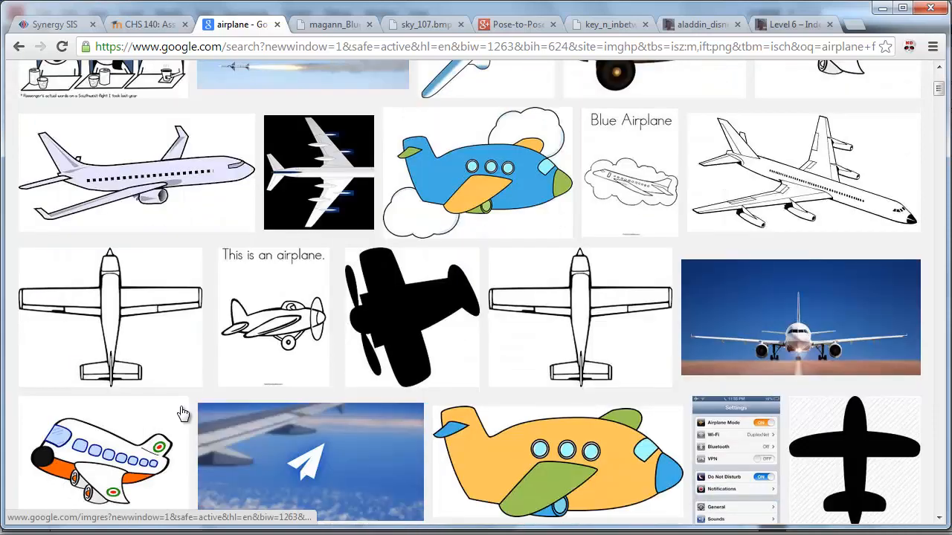
right_click(175, 189)
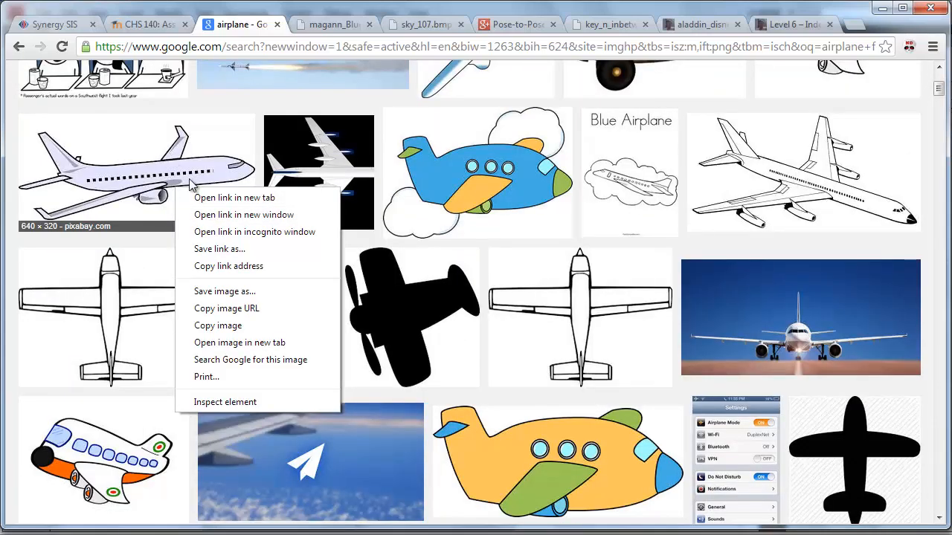
left_click(176, 163)
left_click(176, 162)
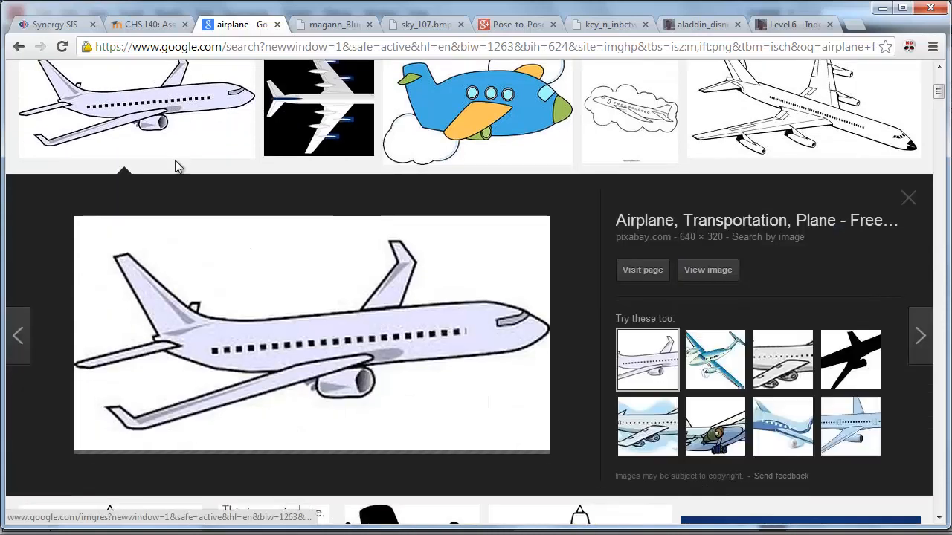
left_click(708, 270)
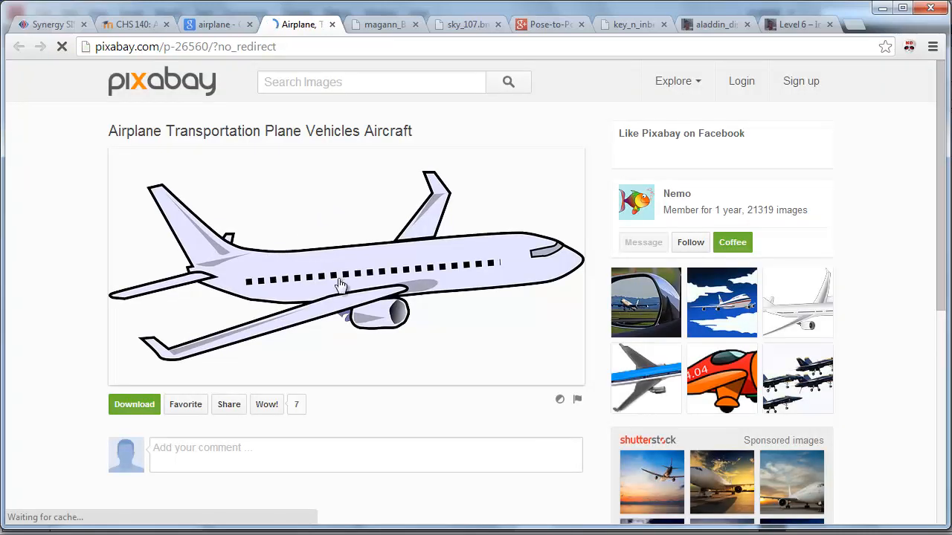
right_click(340, 286)
left_click(374, 322)
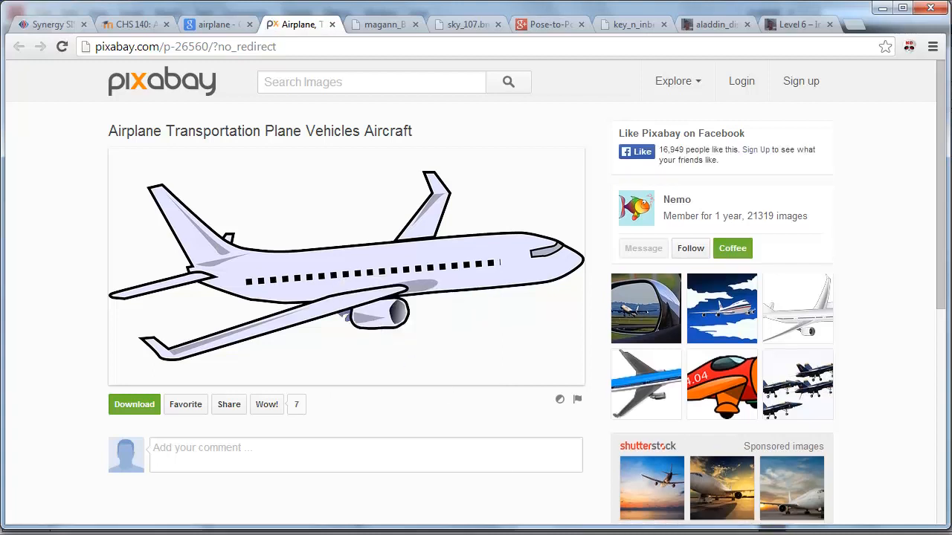
- Switch to Flash, paste the cartoon airplane onto Layer 2, try it over the sky and delete it
key("alt+Tab")
key("ctrl+v")
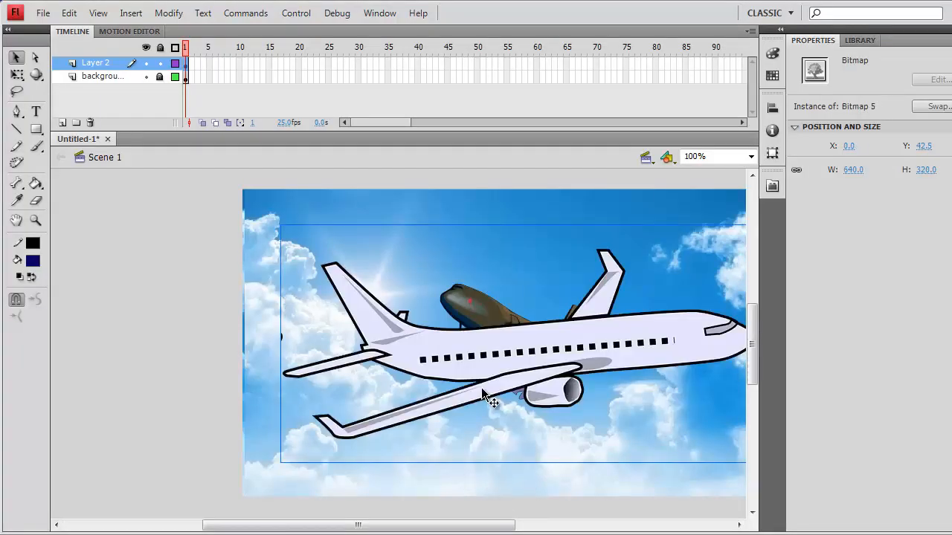
left_click_drag(482, 392, 292, 389)
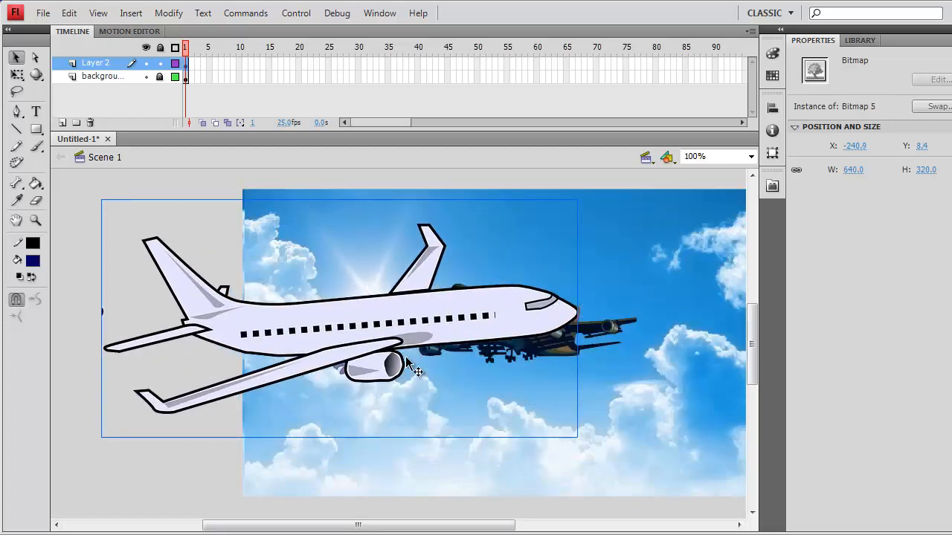
left_click_drag(305, 317, 298, 365)
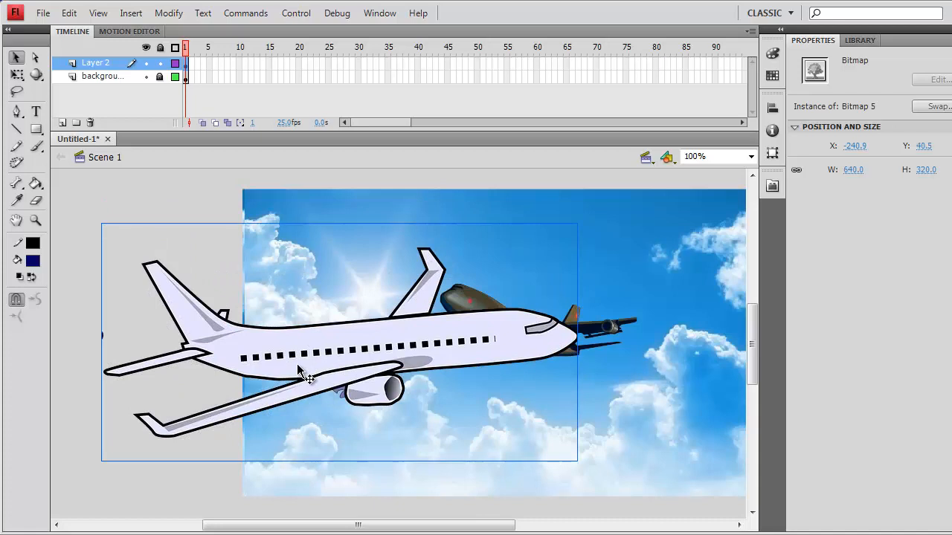
key("Delete")
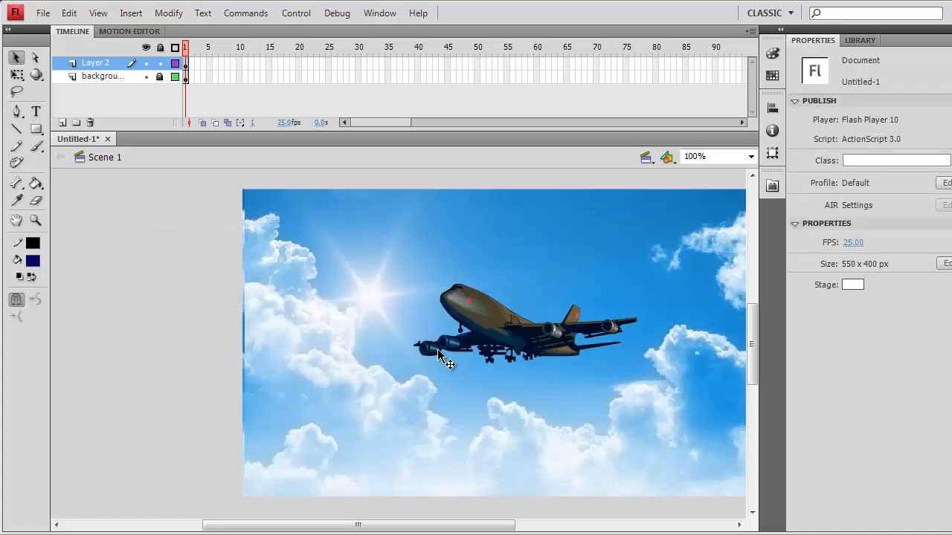
- Move the dark airliner to the lower-right corner beyond the sky image, at about X 610, Y 306
left_click_drag(510, 334, 618, 437)
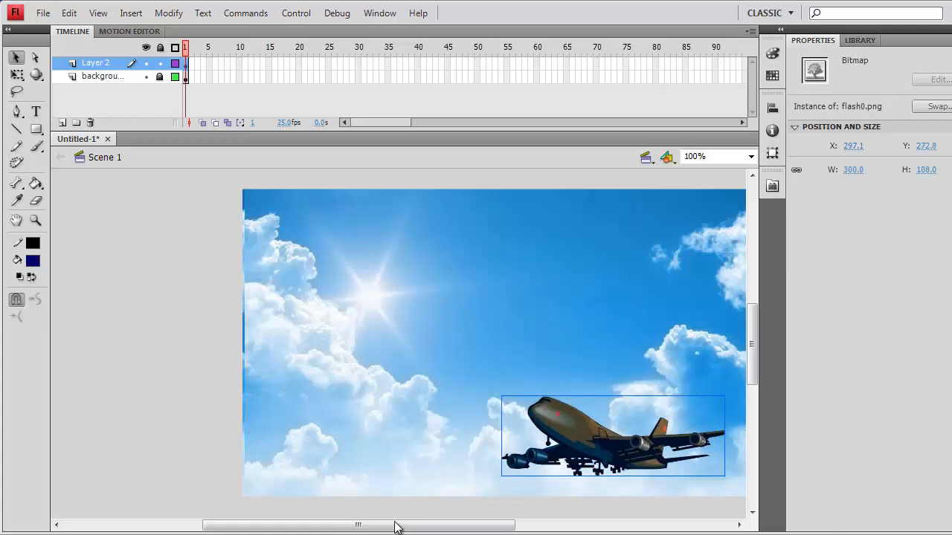
left_click_drag(395, 527, 426, 526)
left_click_drag(530, 435, 676, 449)
left_click_drag(656, 458, 709, 461)
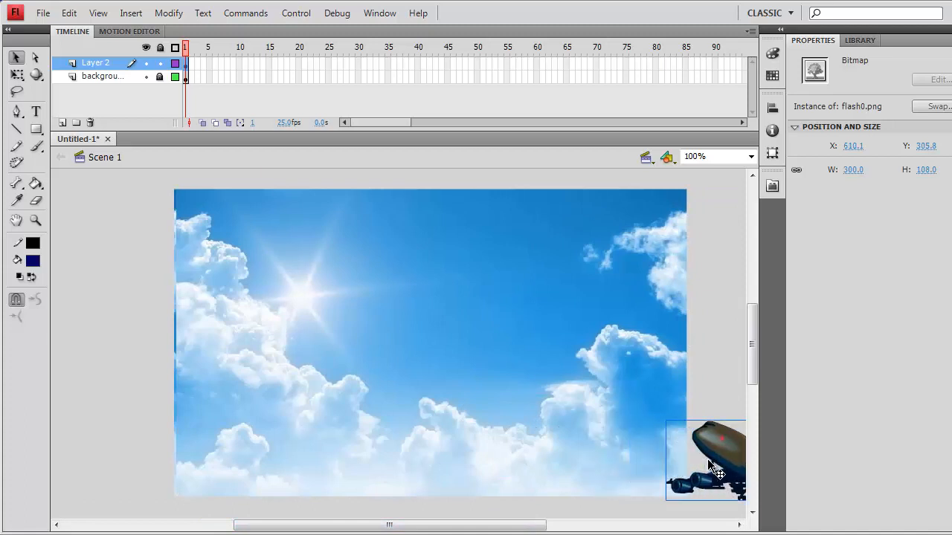
- Hide the background layer, place the airliner just outside the stage's right edge at about X 560, Y 292, and keep it selected
left_click(148, 79)
left_click_drag(706, 457, 670, 446)
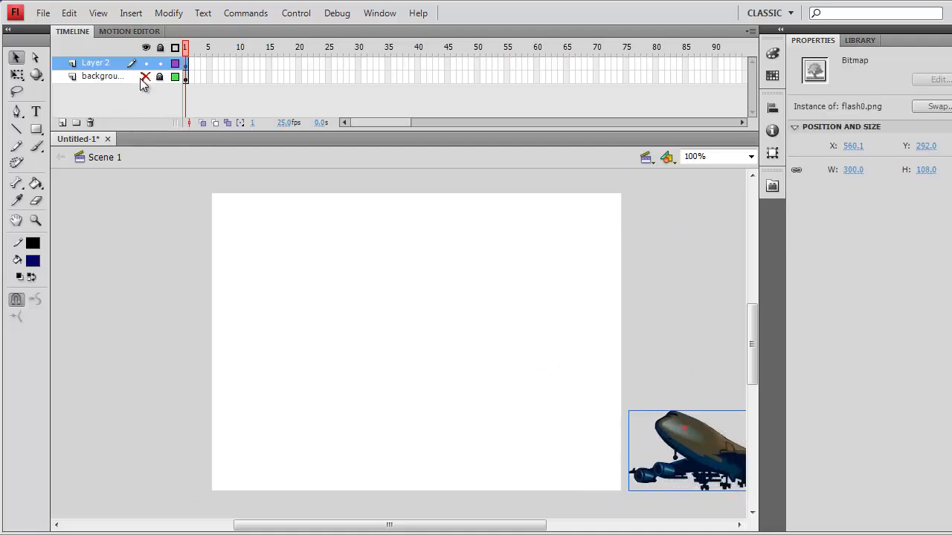
left_click(145, 77)
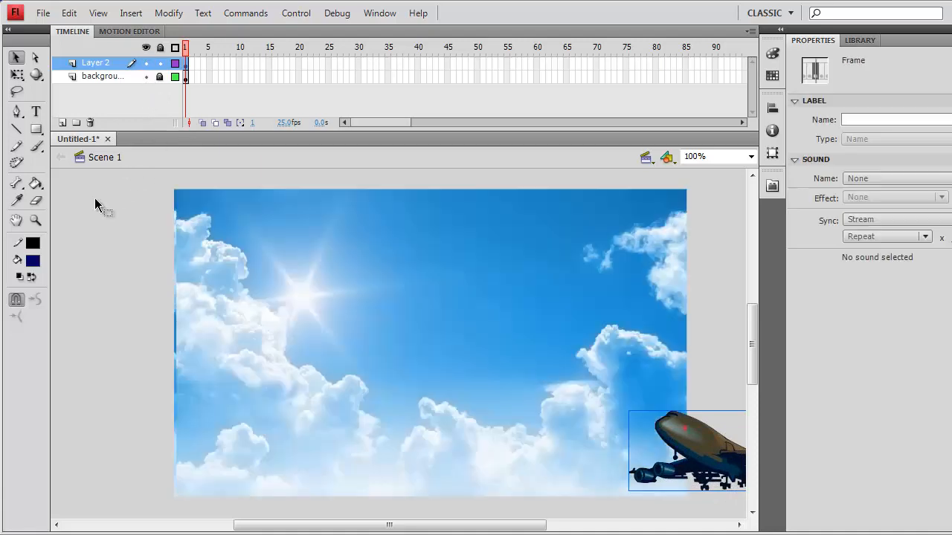
left_click(146, 78)
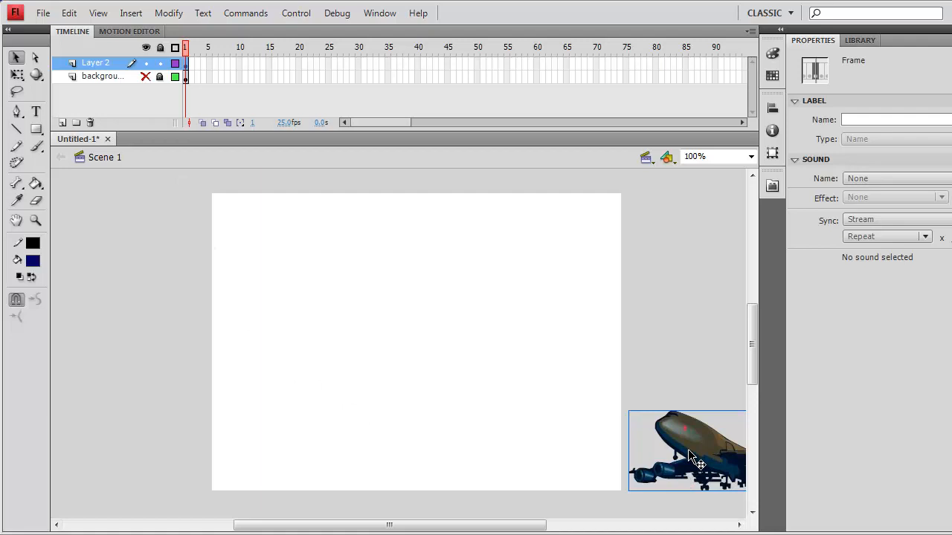
left_click(690, 455)
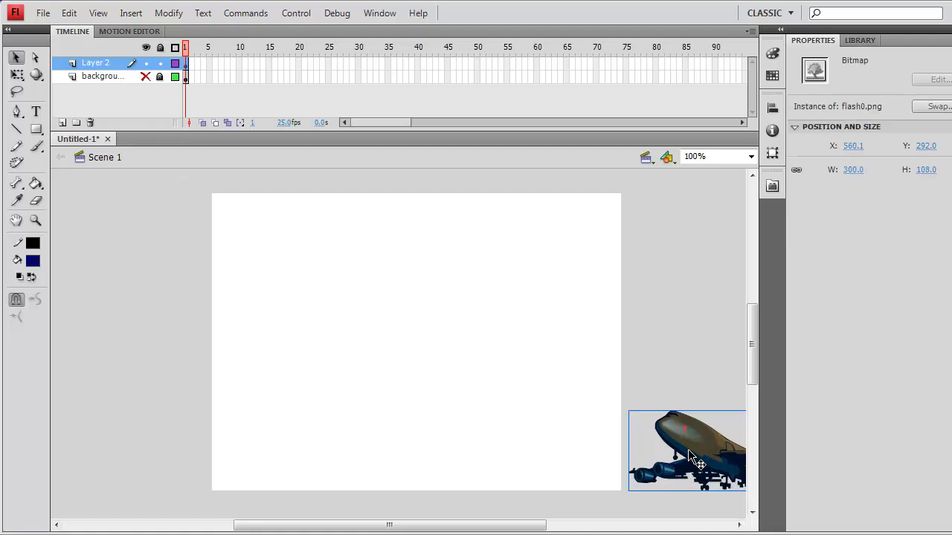
- Convert the airliner bitmap to a graphic symbol named plane and show the document's library
right_click(690, 456)
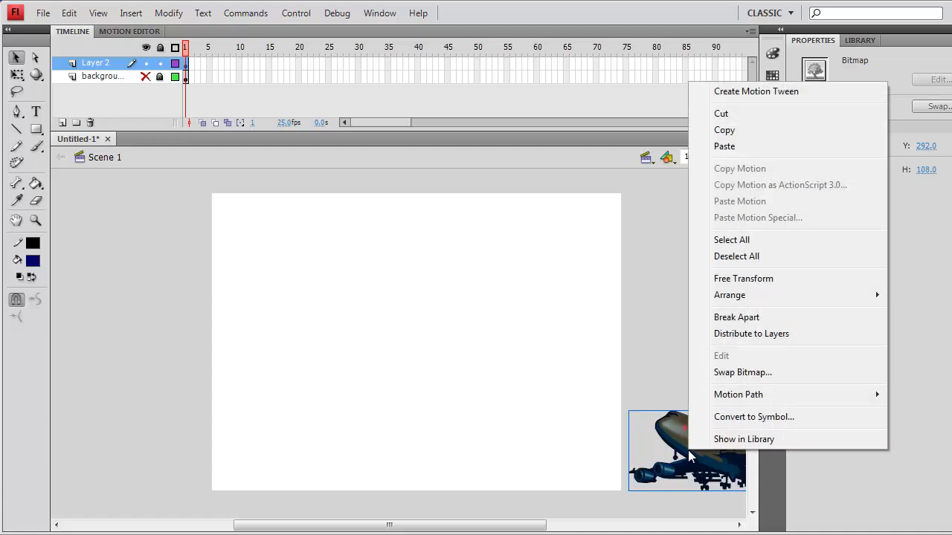
left_click(727, 418)
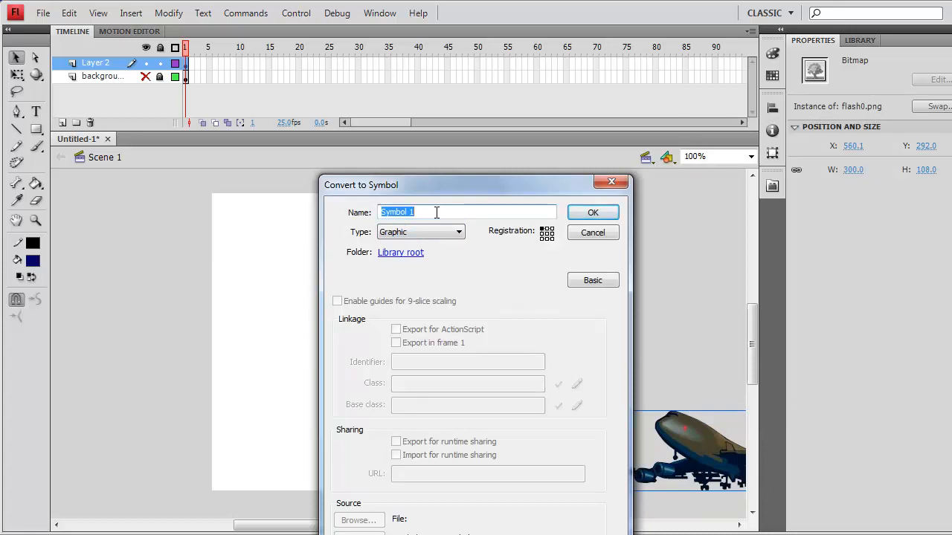
type("plane")
left_click(459, 232)
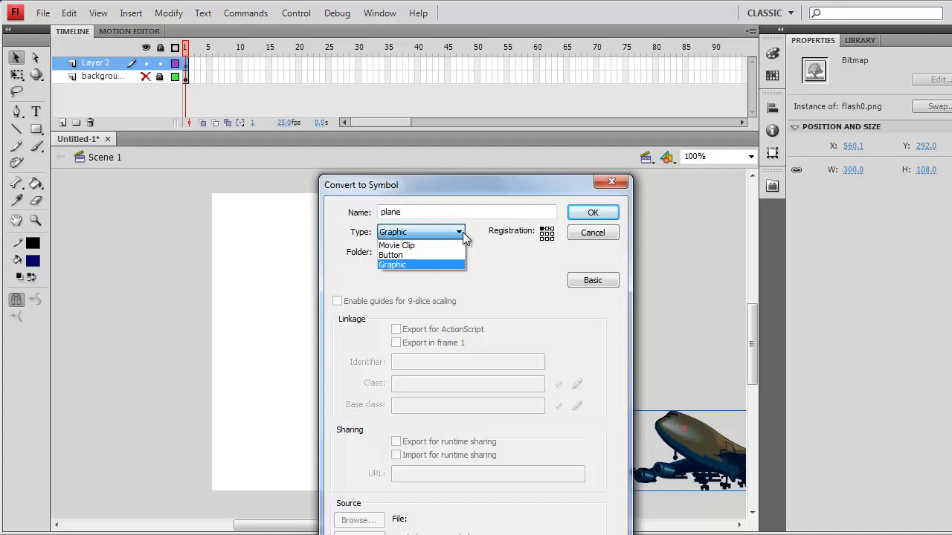
left_click(416, 265)
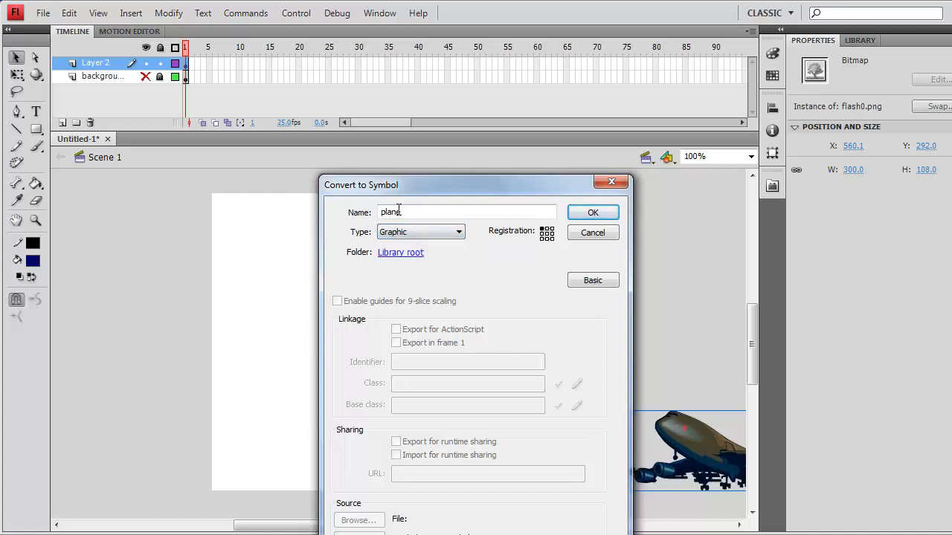
left_click(595, 214)
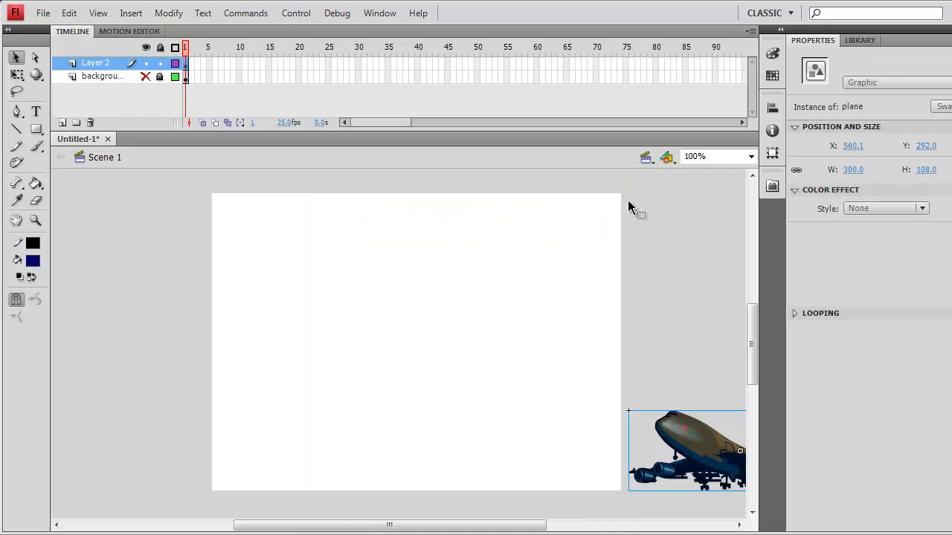
left_click(858, 41)
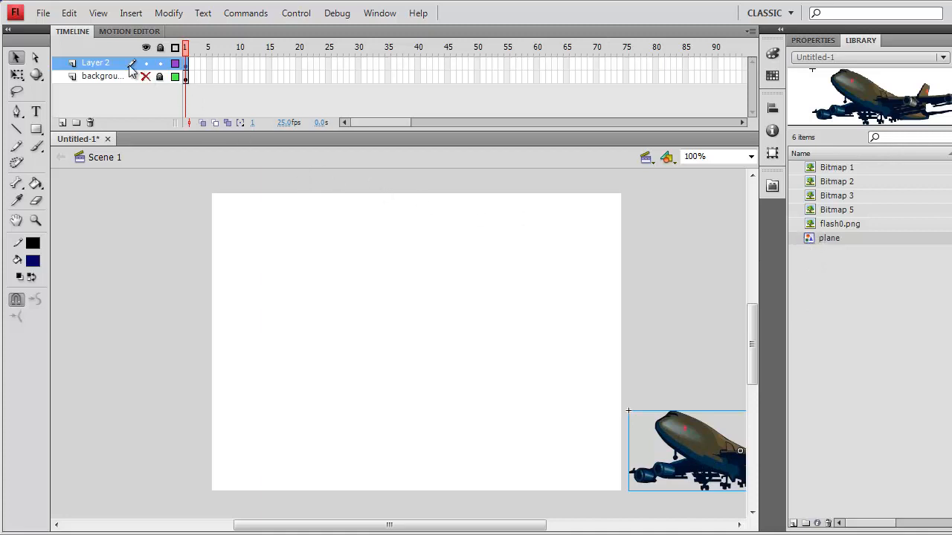
- Create a motion tween on Layer 2, move the plane beyond the stage's upper-left corner at frame 25, and play it back
mouse_move(110, 65)
left_mouse_down()
mouse_move(201, 81)
mouse_move(197, 295)
left_mouse_up()
right_click(186, 66)
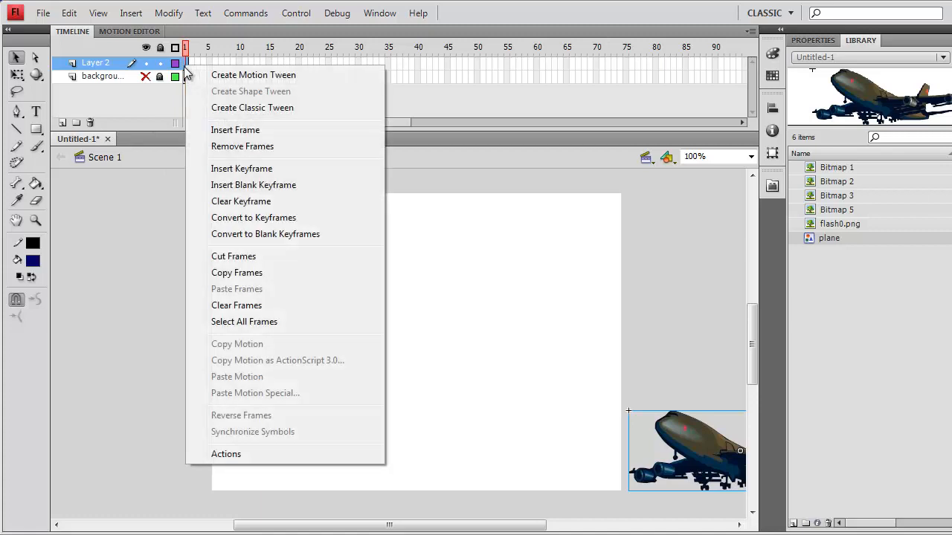
left_click(240, 76)
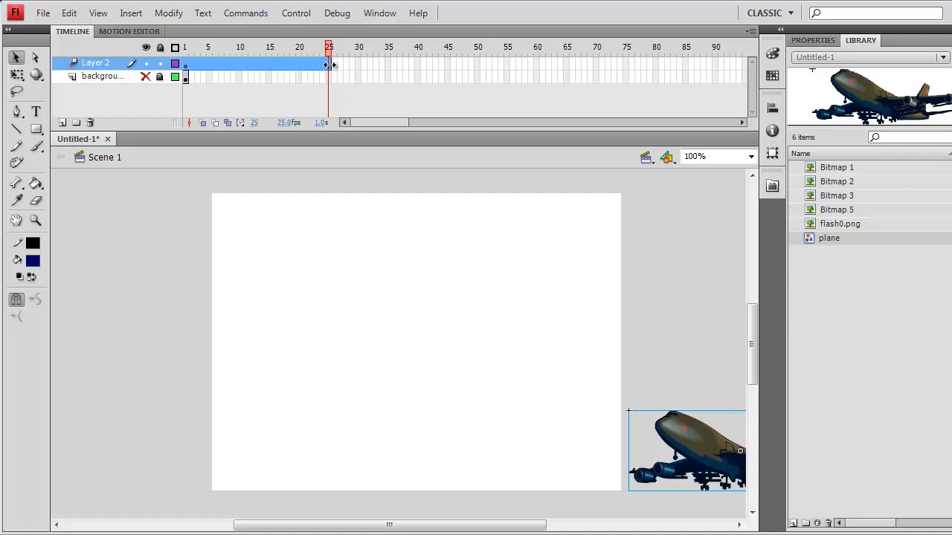
left_click_drag(714, 452, 116, 284)
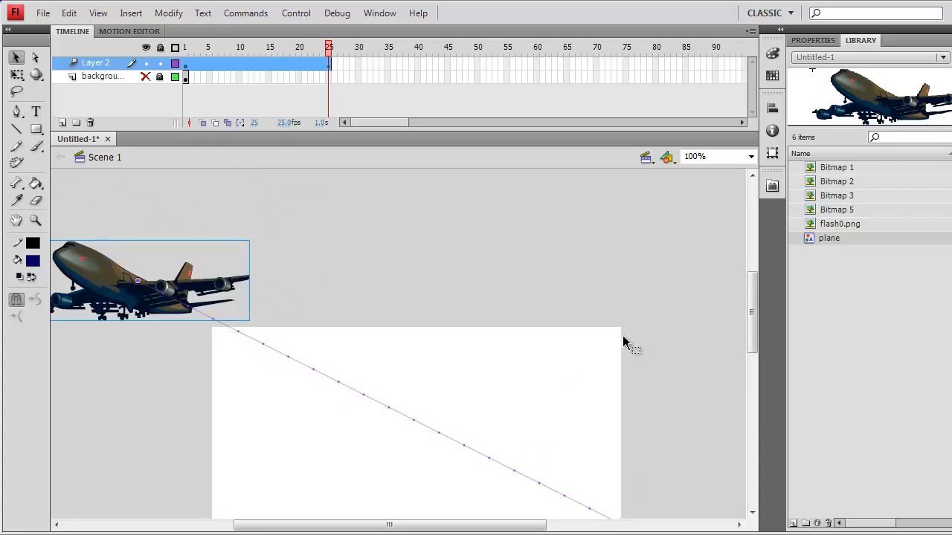
scroll(641, 379, "down", 4)
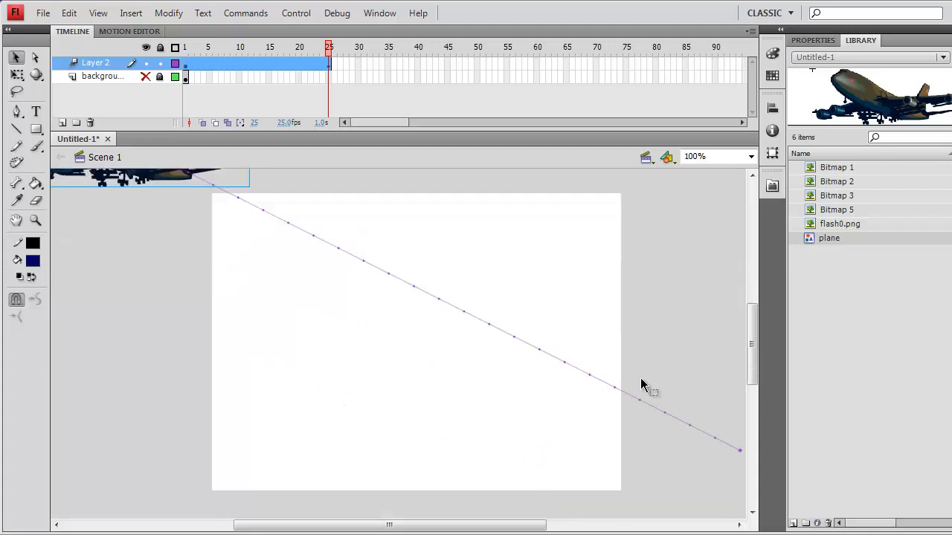
scroll(641, 382, "up", 2)
key("Return")
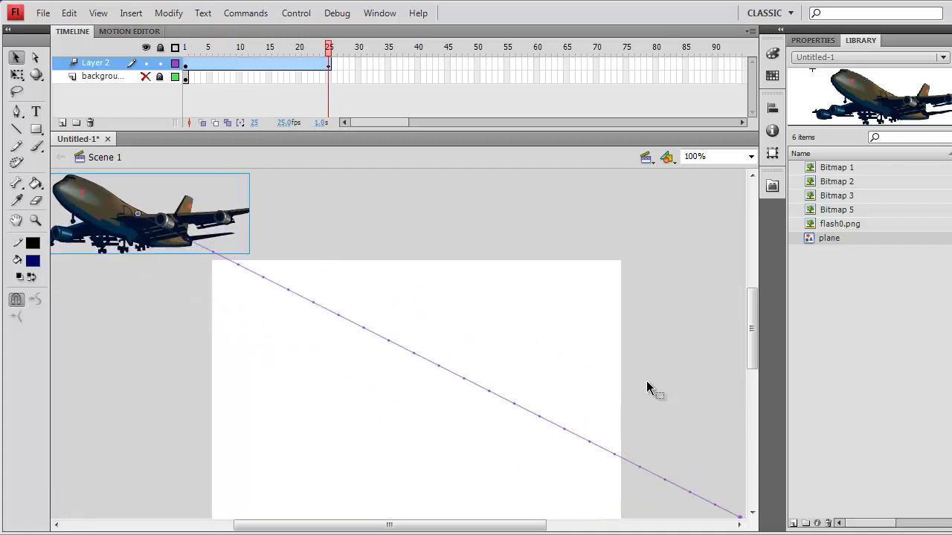
key("Return")
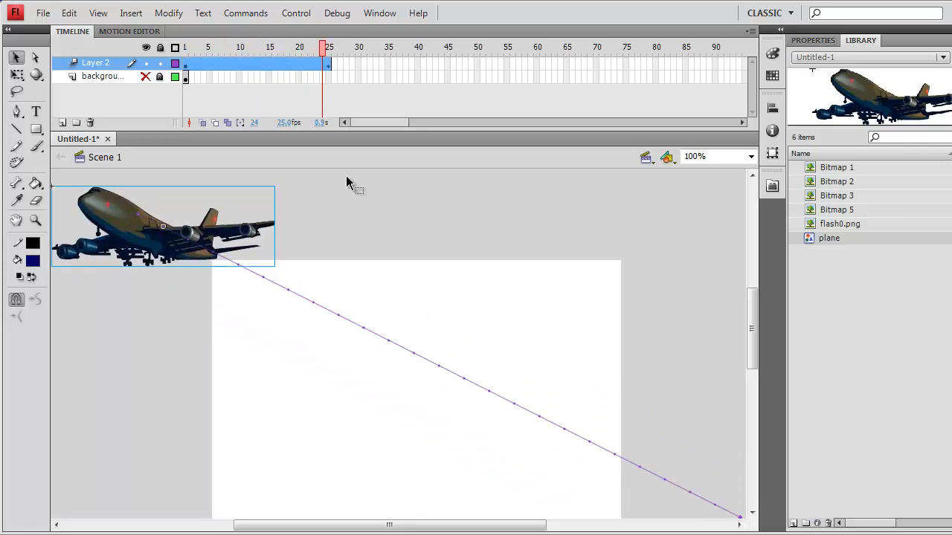
- Try bending the plane's motion path upward into an arc and scrub between frames 3 and 25 to check it
left_click(328, 65)
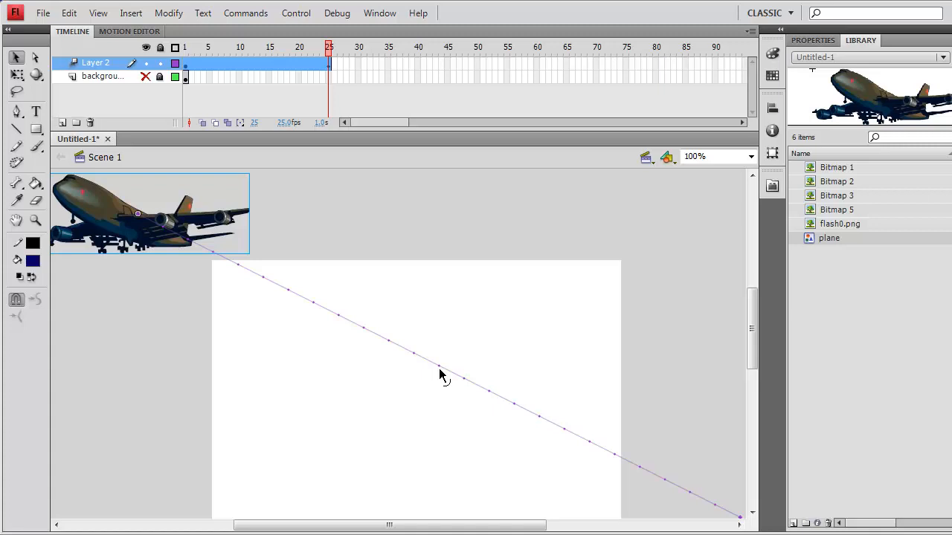
left_click_drag(445, 372, 524, 293)
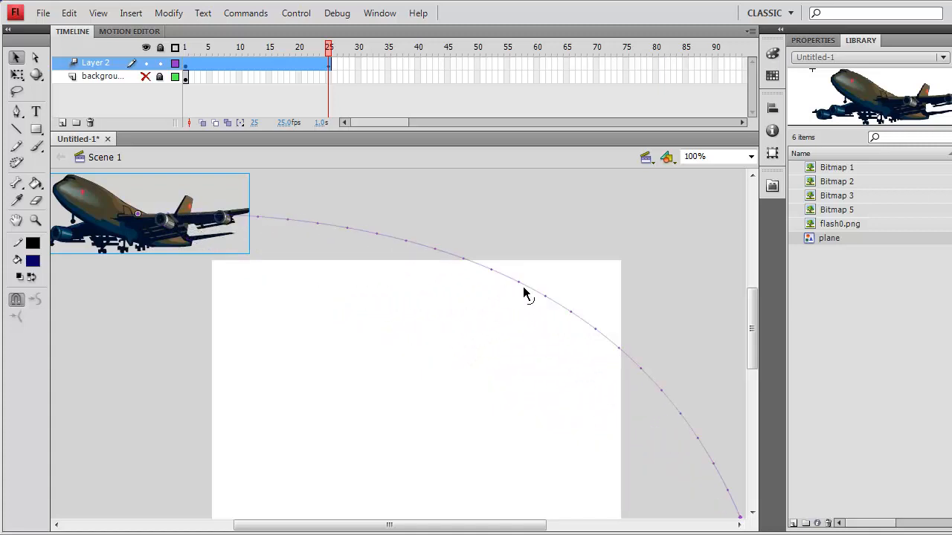
left_click_drag(329, 48, 201, 49)
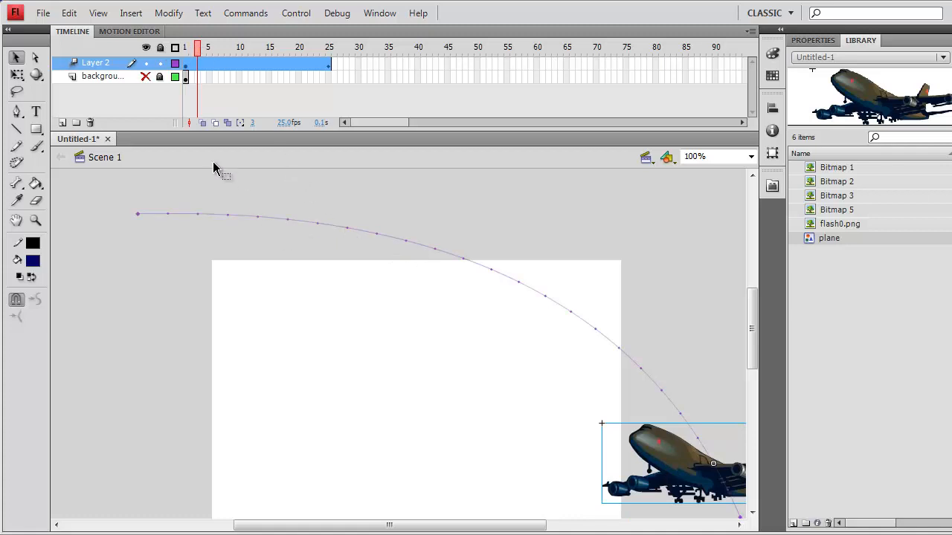
left_click_drag(200, 49, 332, 61)
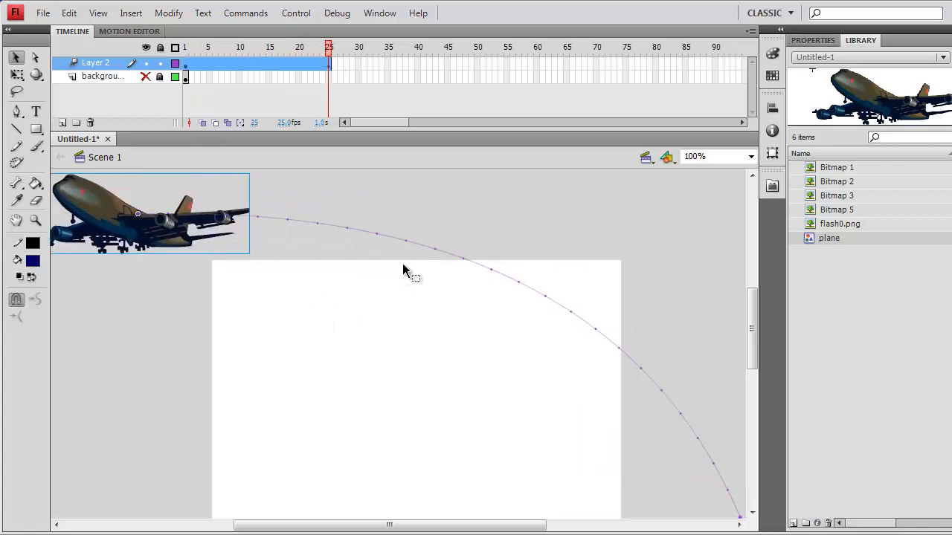
- Bend the motion path downward into a sagging curve and rotate the plane slightly counterclockwise, nose down, at frame 1
left_click_drag(432, 269, 269, 427)
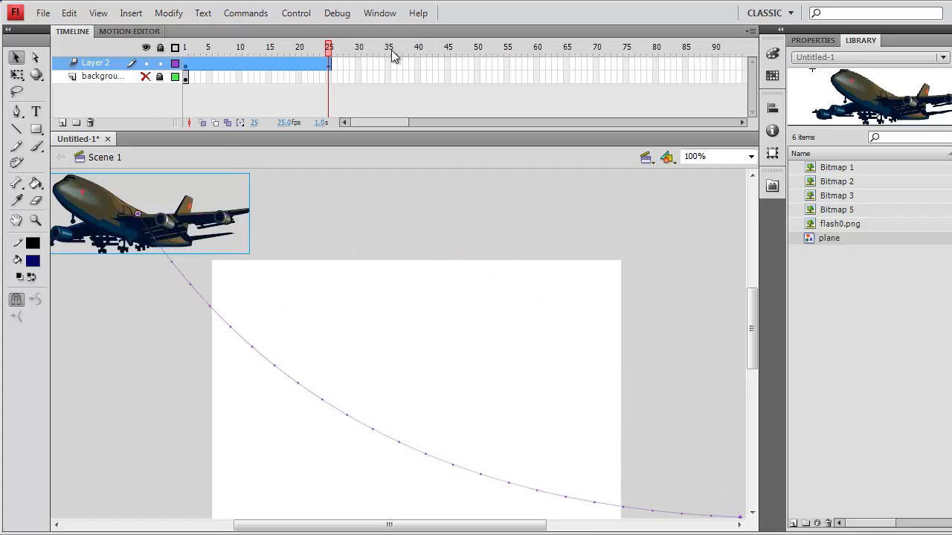
left_click_drag(331, 53, 185, 69)
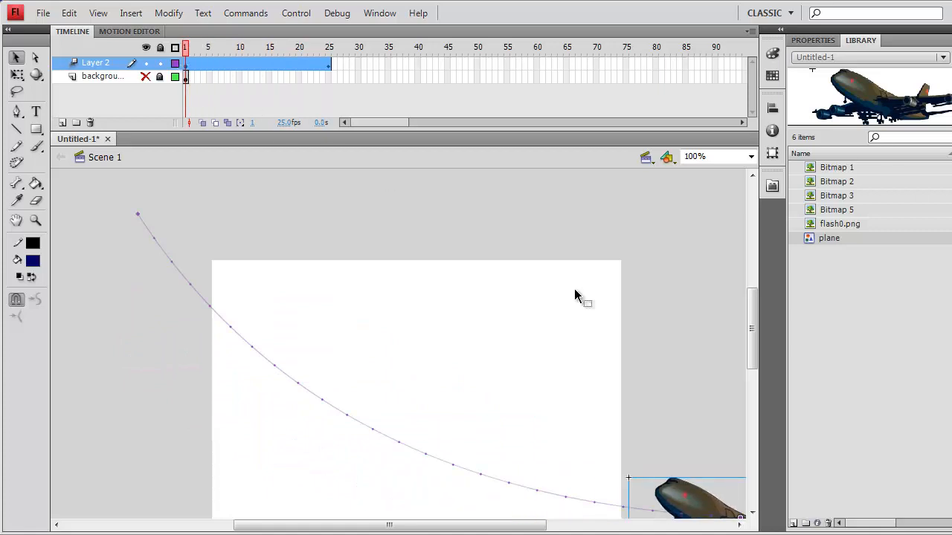
left_click(738, 525)
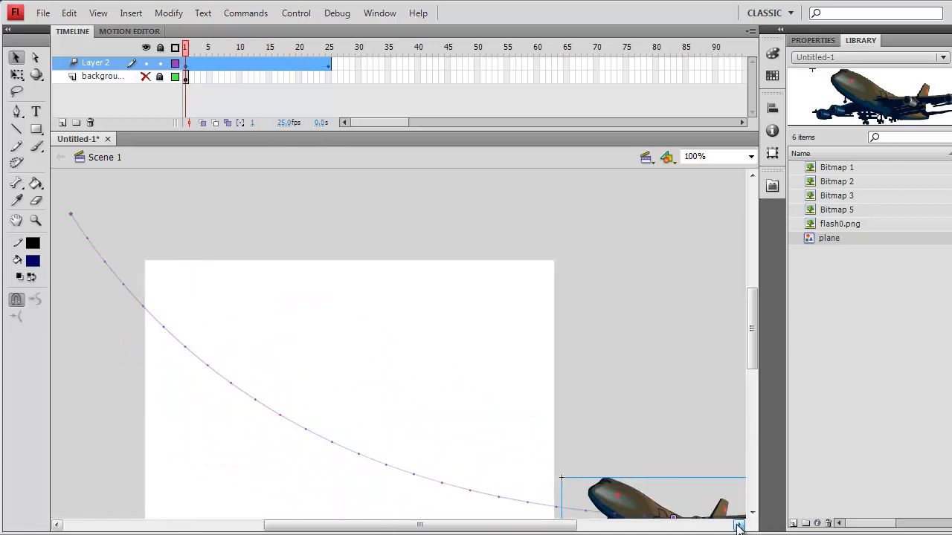
left_click_drag(754, 366, 754, 387)
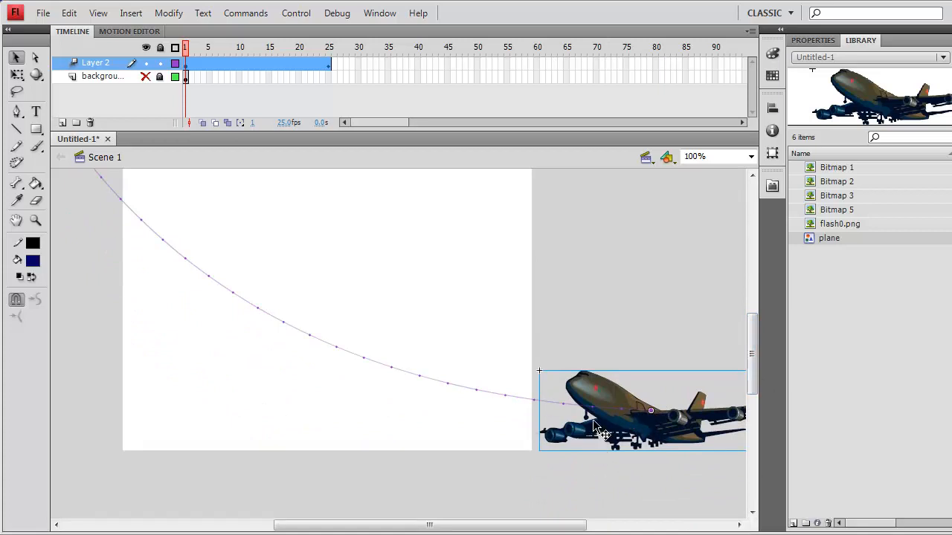
left_click(16, 75)
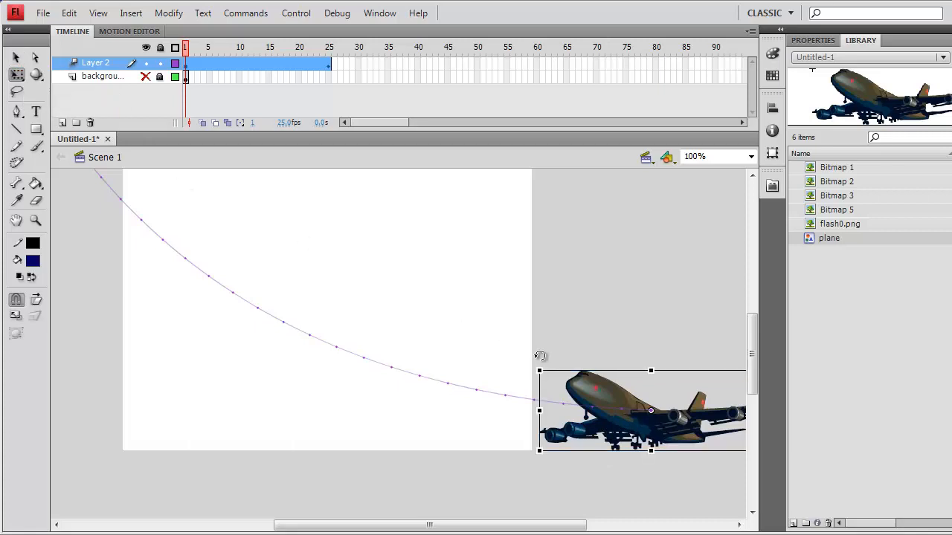
left_click_drag(539, 356, 522, 382)
left_click_drag(522, 382, 523, 382)
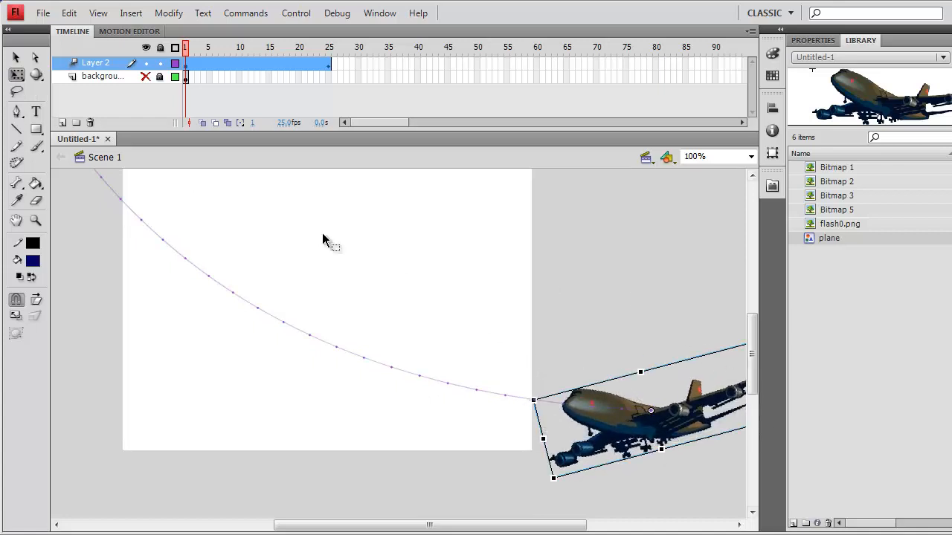
- Rotate the plane clockwise at frame 25 so its nose points up along the path, and scrub through the frames to check
left_click_drag(191, 49, 330, 50)
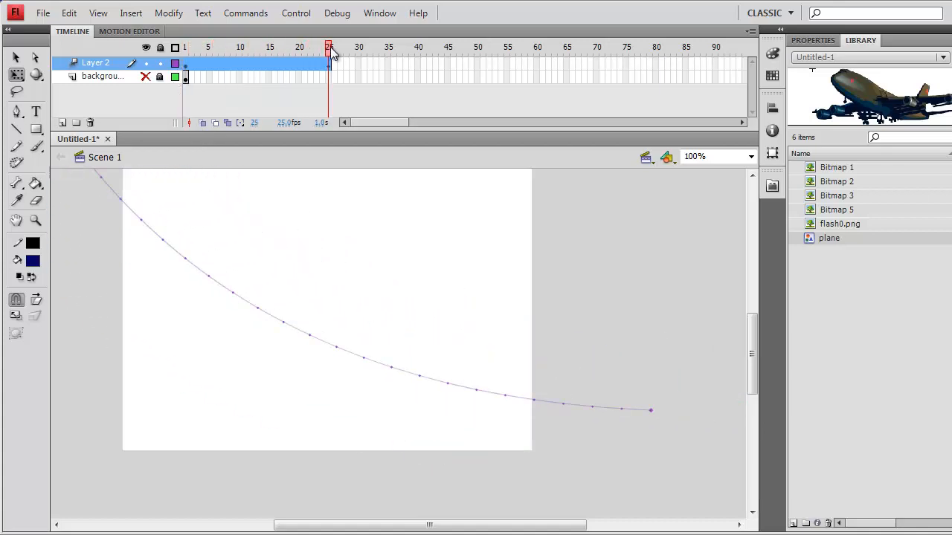
left_click_drag(432, 526, 342, 526)
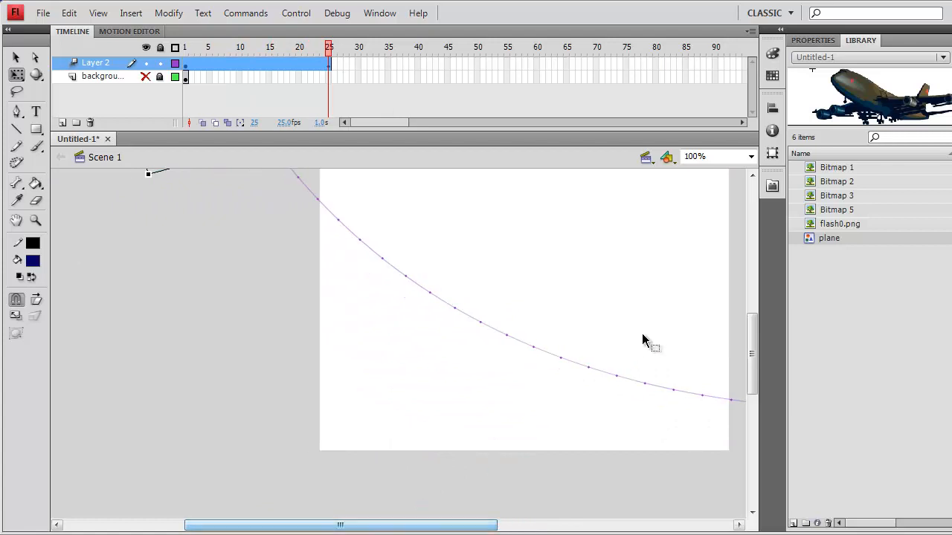
left_click_drag(750, 357, 752, 283)
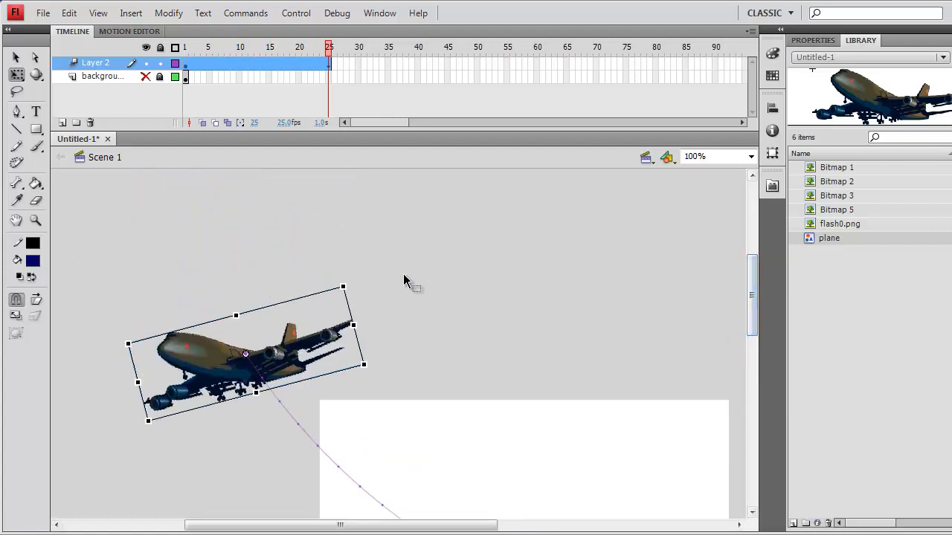
left_click(357, 278)
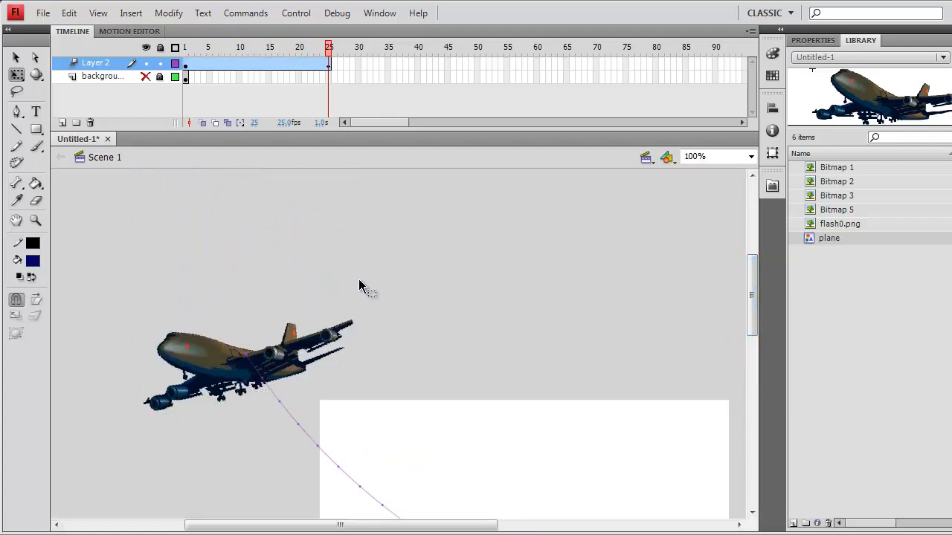
left_click(290, 335)
left_click_drag(350, 272, 364, 376)
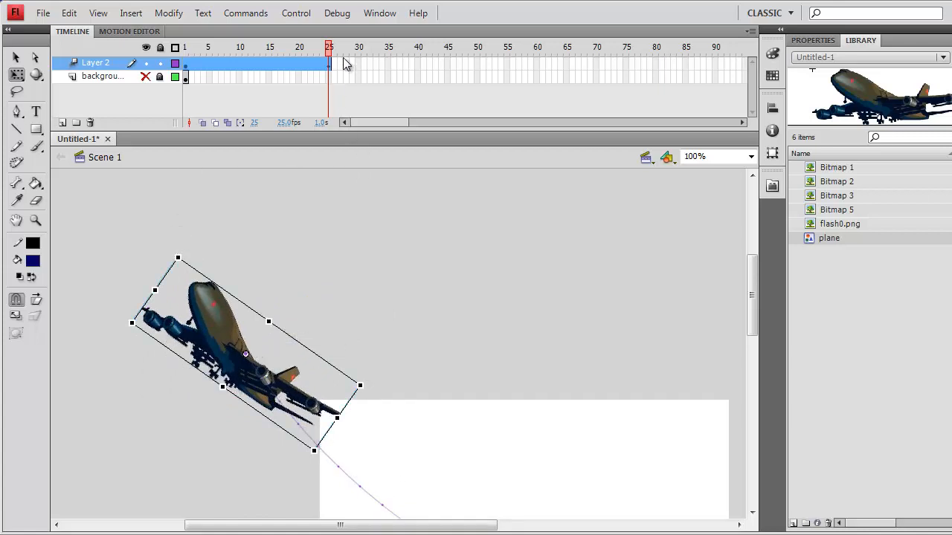
left_click_drag(331, 51, 233, 51)
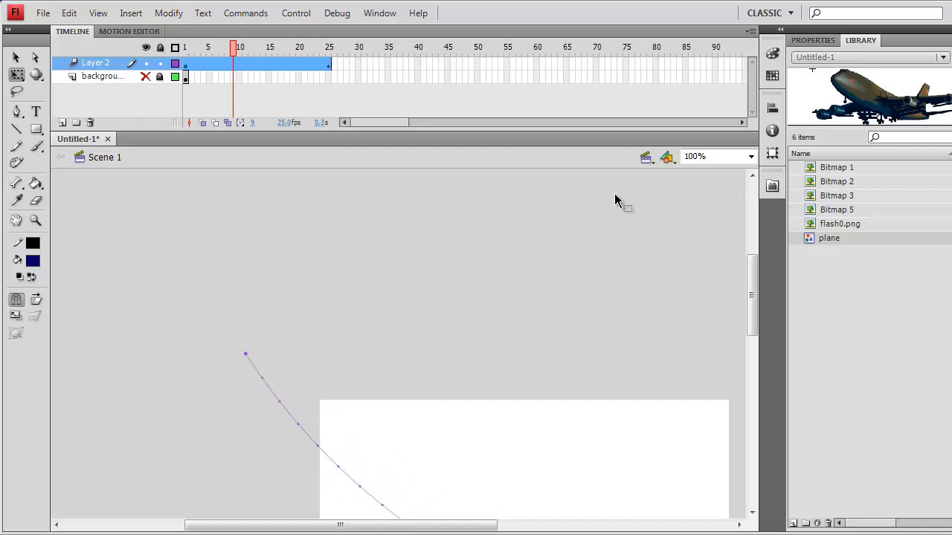
left_click_drag(755, 294, 761, 344)
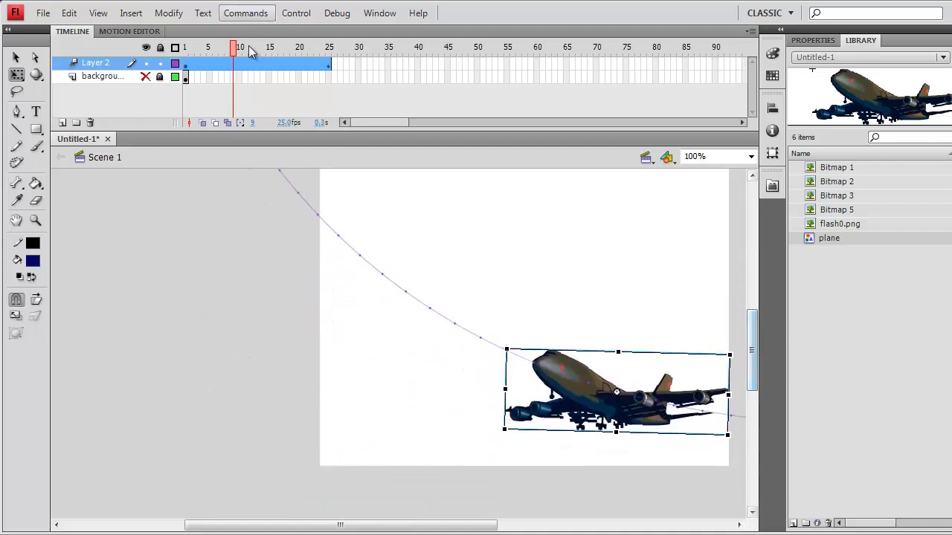
left_click_drag(235, 51, 325, 61)
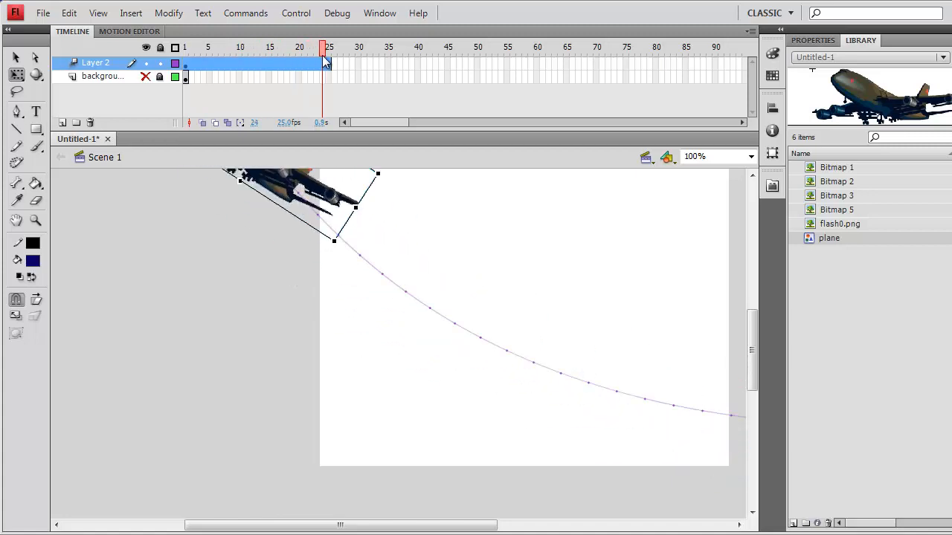
- Show the background layer again and extend it to frame 25 with an inserted frame
left_click(16, 57)
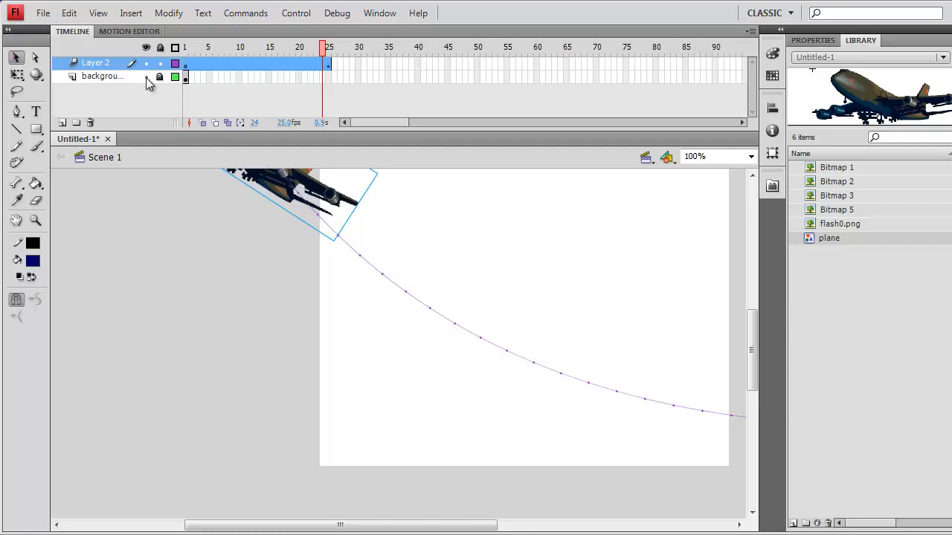
left_click_drag(325, 52, 188, 63)
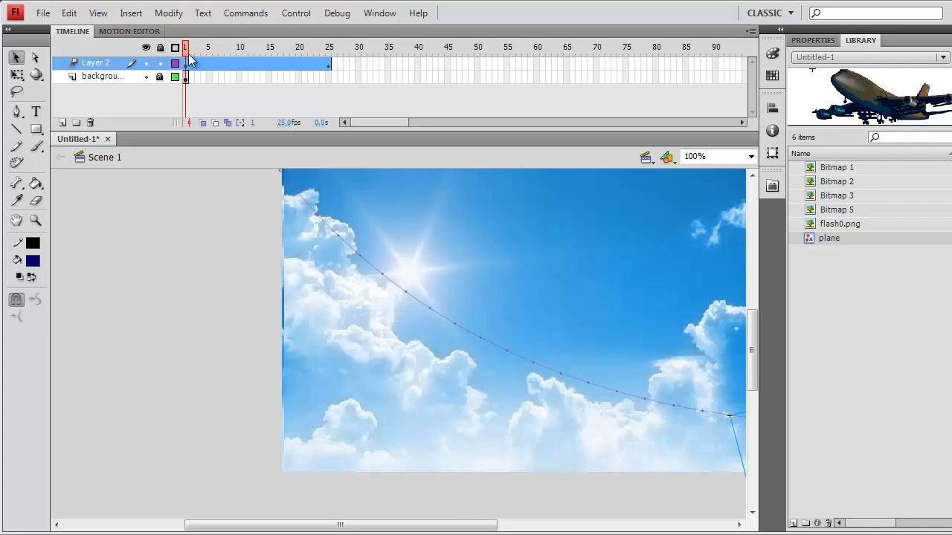
left_click(198, 51)
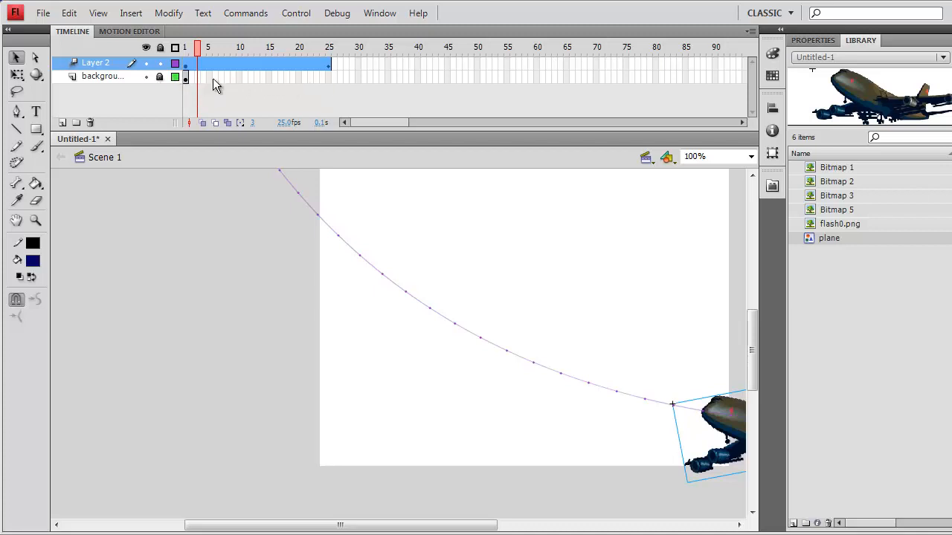
left_click(329, 79)
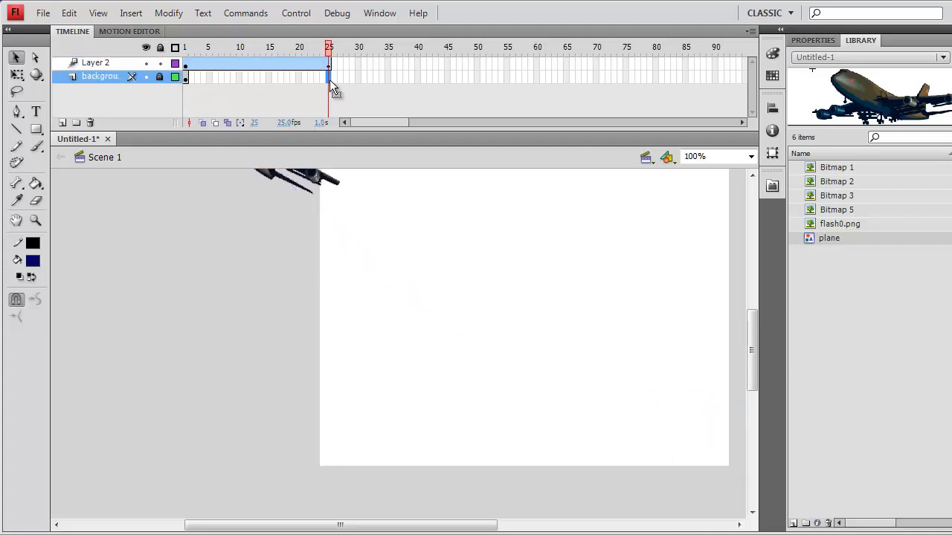
right_click(329, 80)
left_click(379, 145)
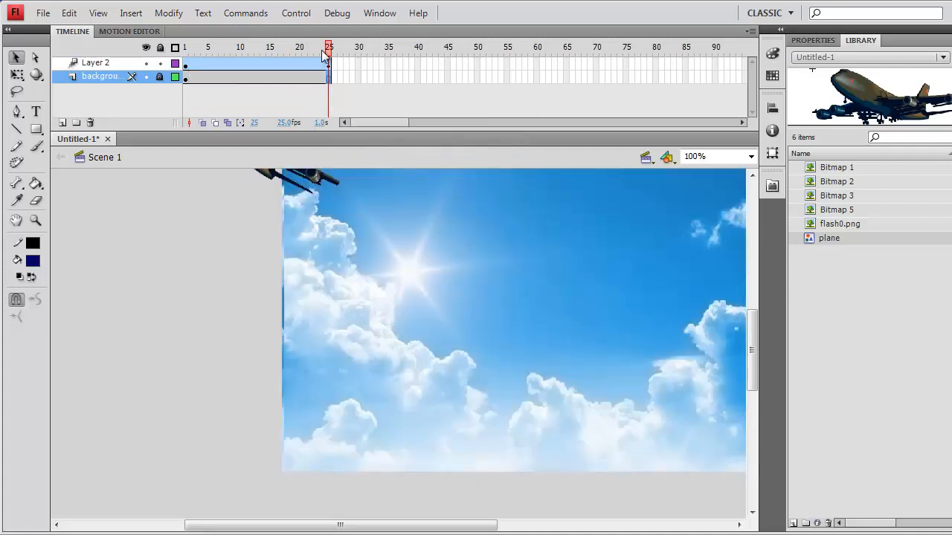
- Play the animation from frame 1 and open an HTML publish preview of the document
left_click_drag(325, 55, 177, 69)
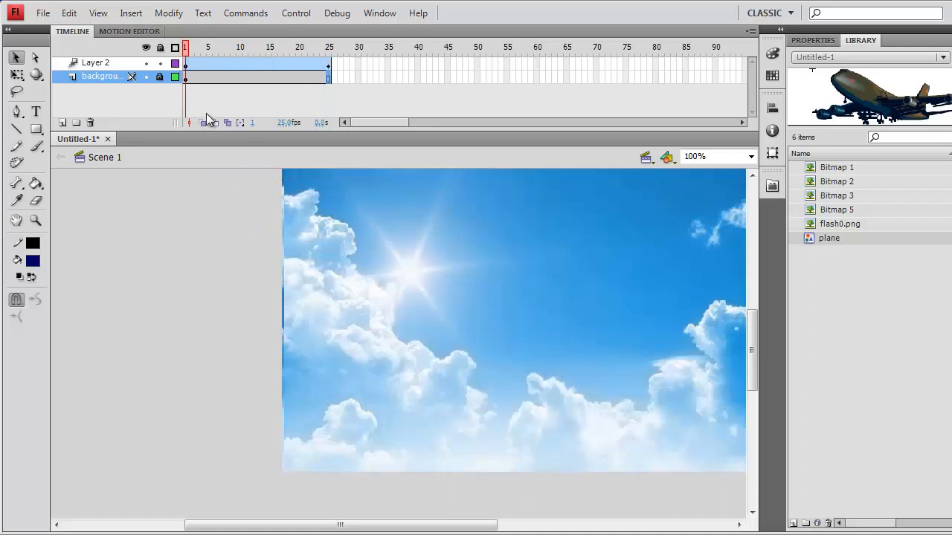
key("Return")
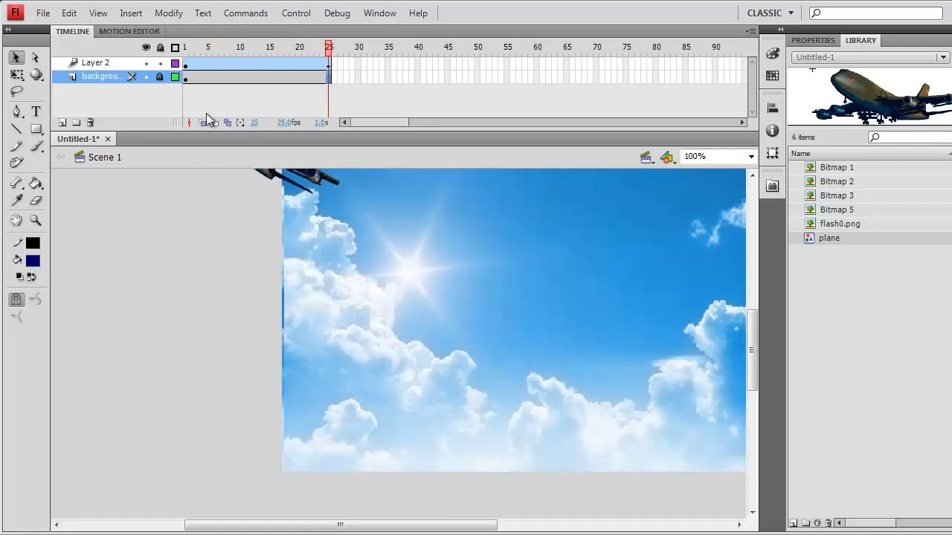
left_click(43, 13)
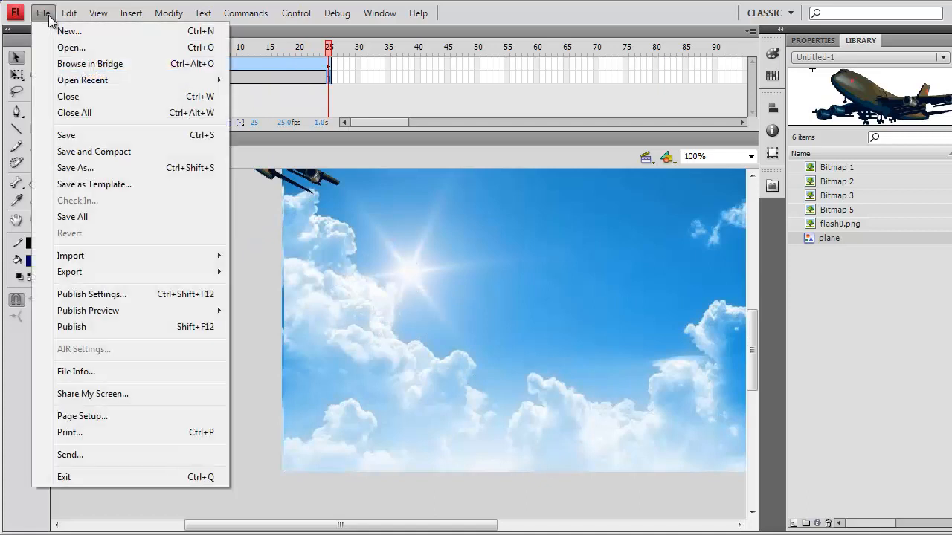
mouse_move(97, 310)
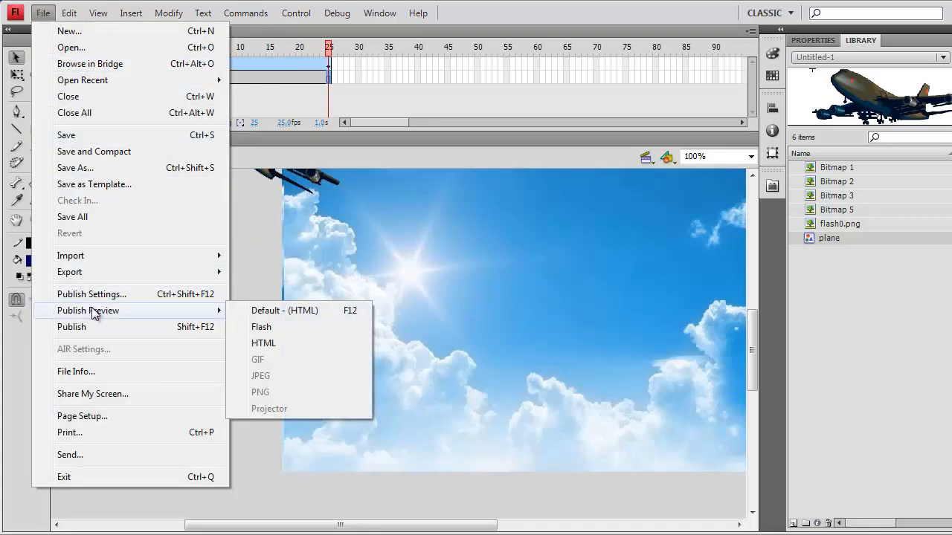
left_click(272, 343)
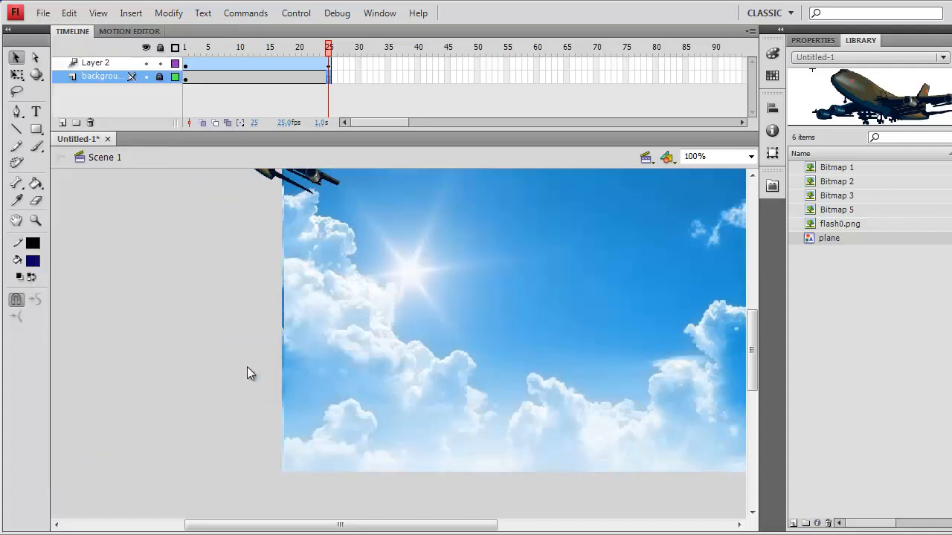